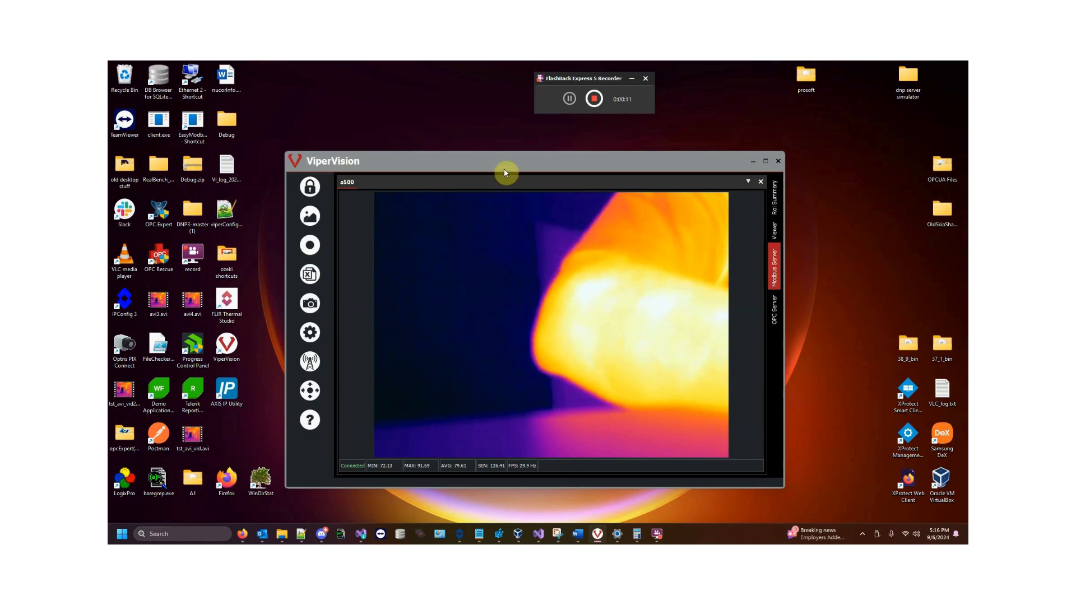
- Try to enable Autostart OPC UA in the OPC server section of the Control comm settings
drag(505, 166, 506, 151)
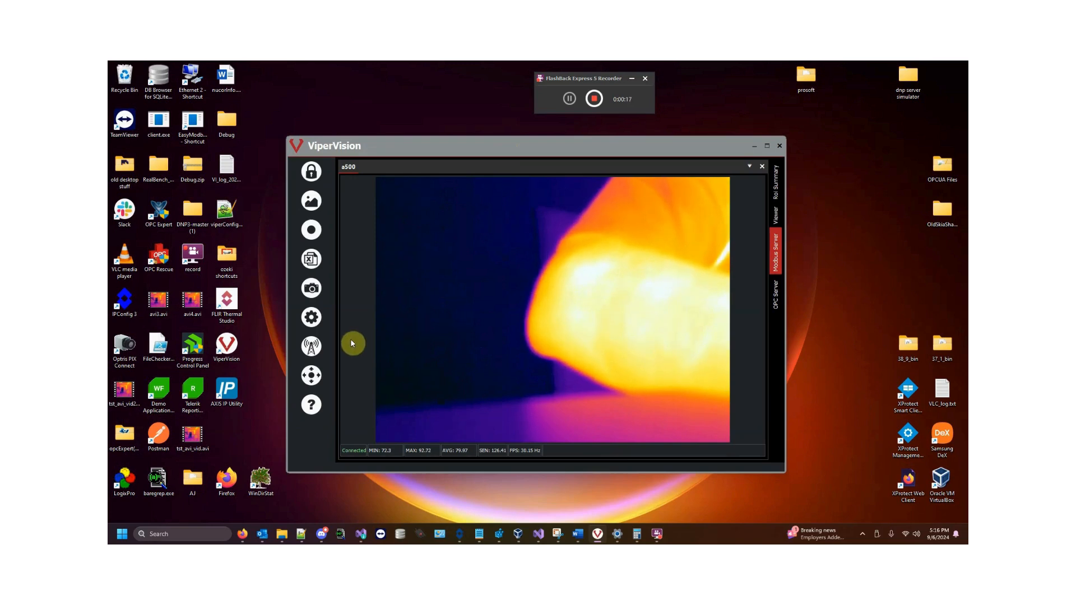
mouse_move(319, 348)
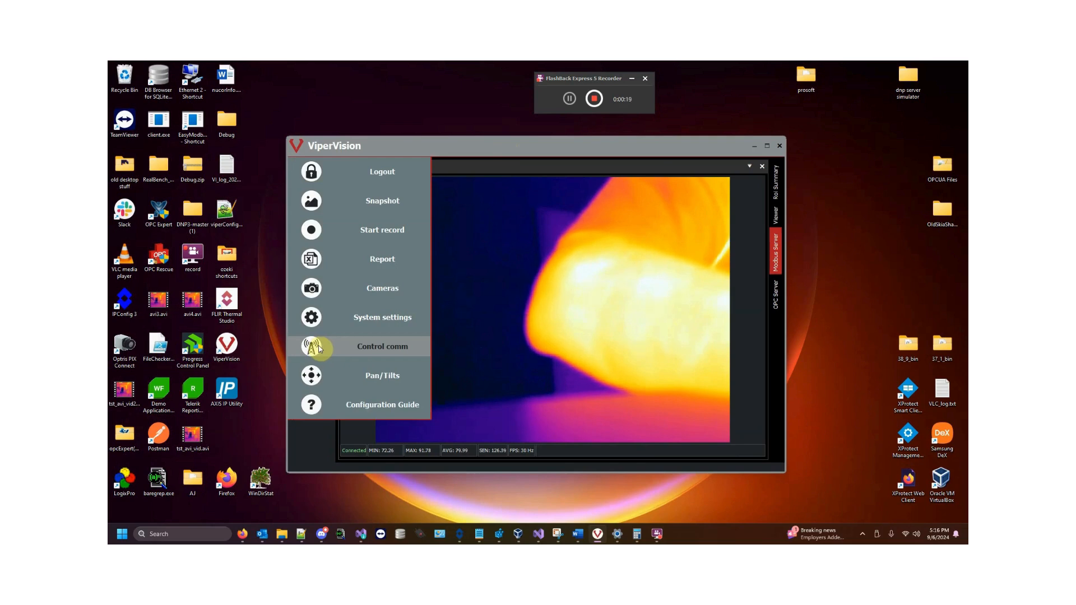
click(318, 346)
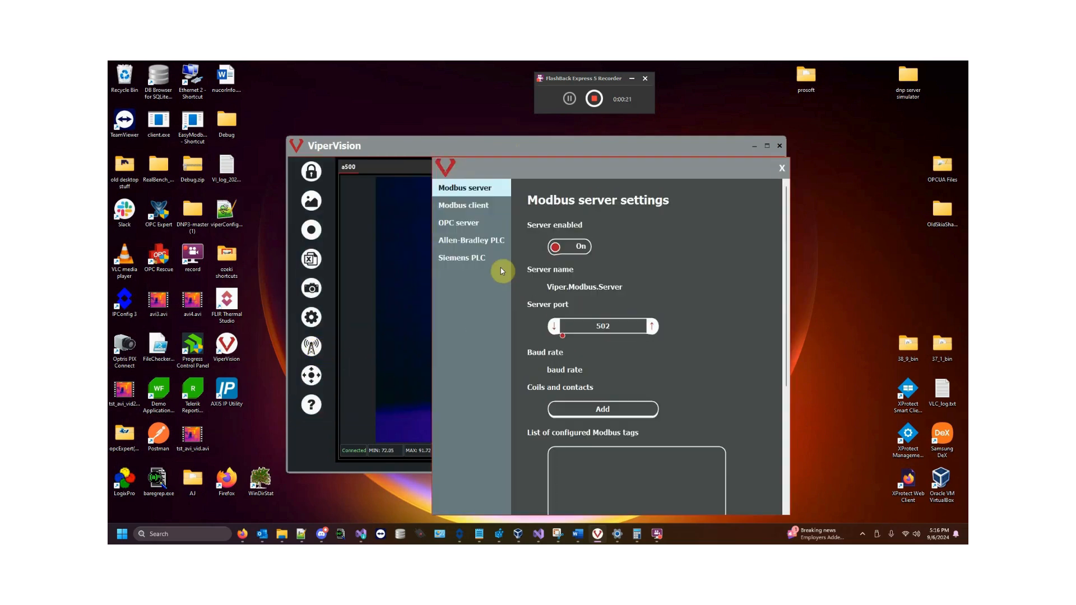
click(465, 223)
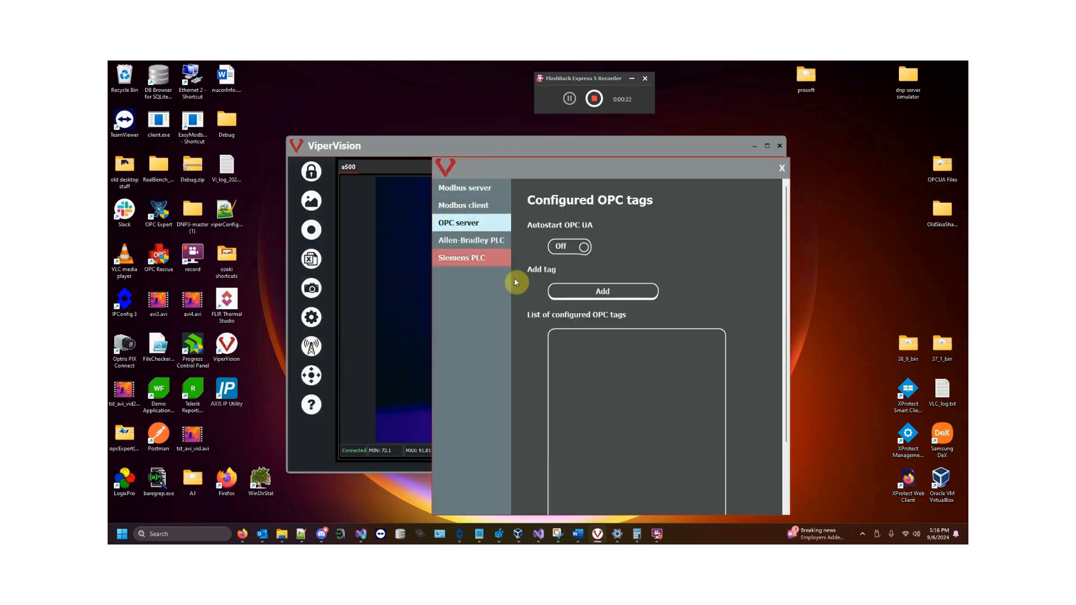
click(576, 251)
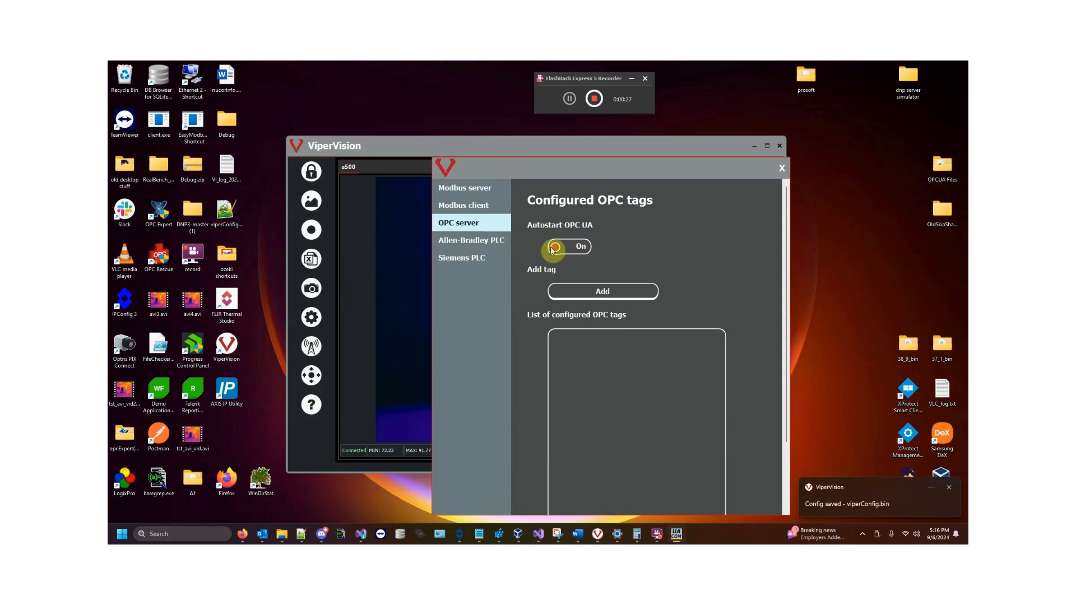
- Bring up the OPC UA server's Exception window, examine its error text, and dismiss it
click(679, 539)
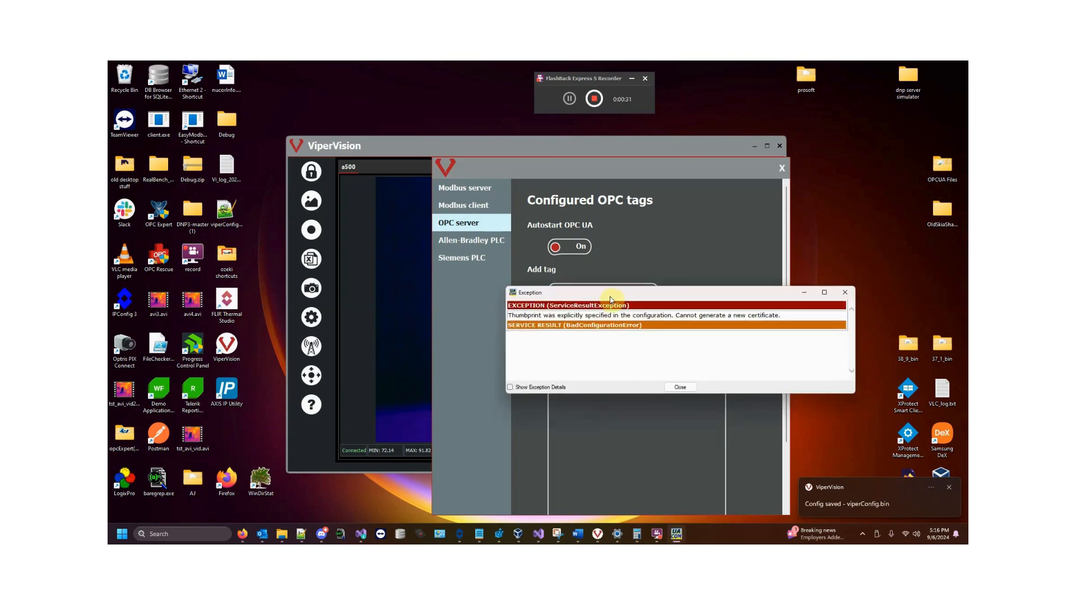
drag(612, 293, 613, 257)
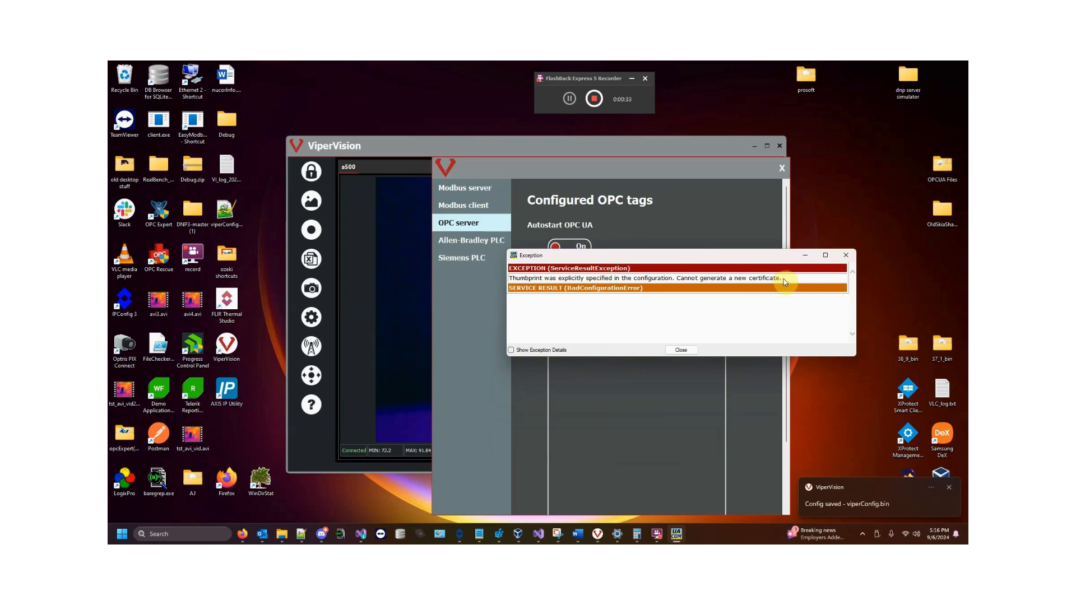
double_click(526, 269)
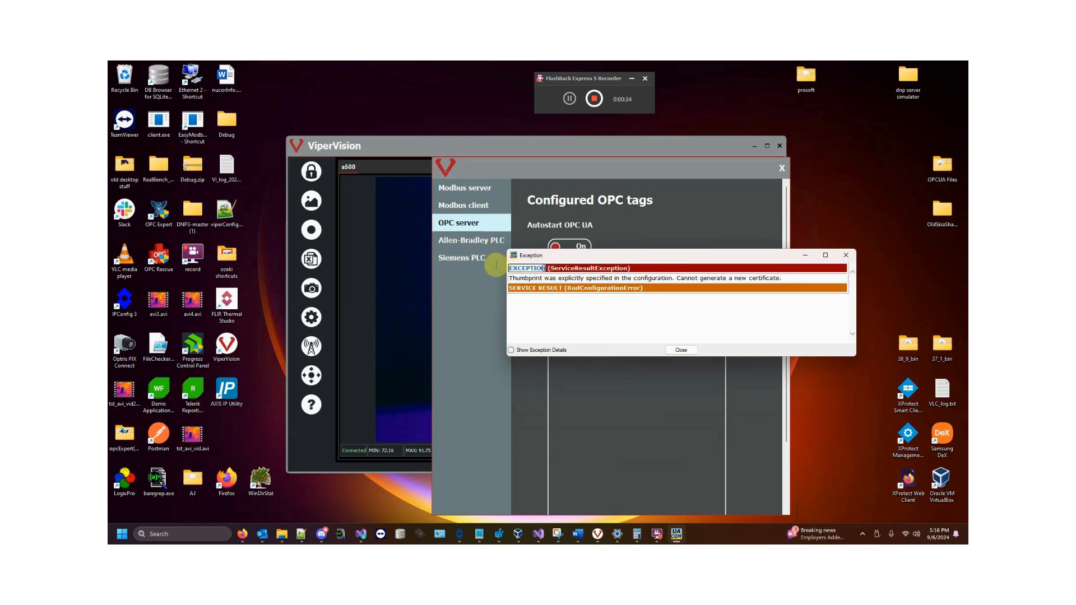
click(627, 331)
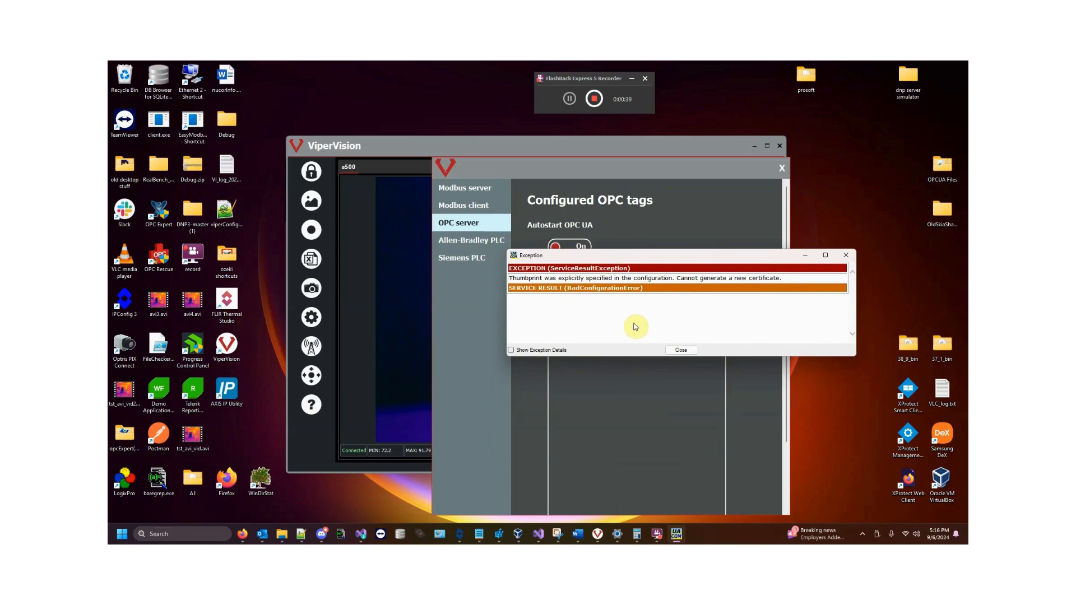
click(682, 350)
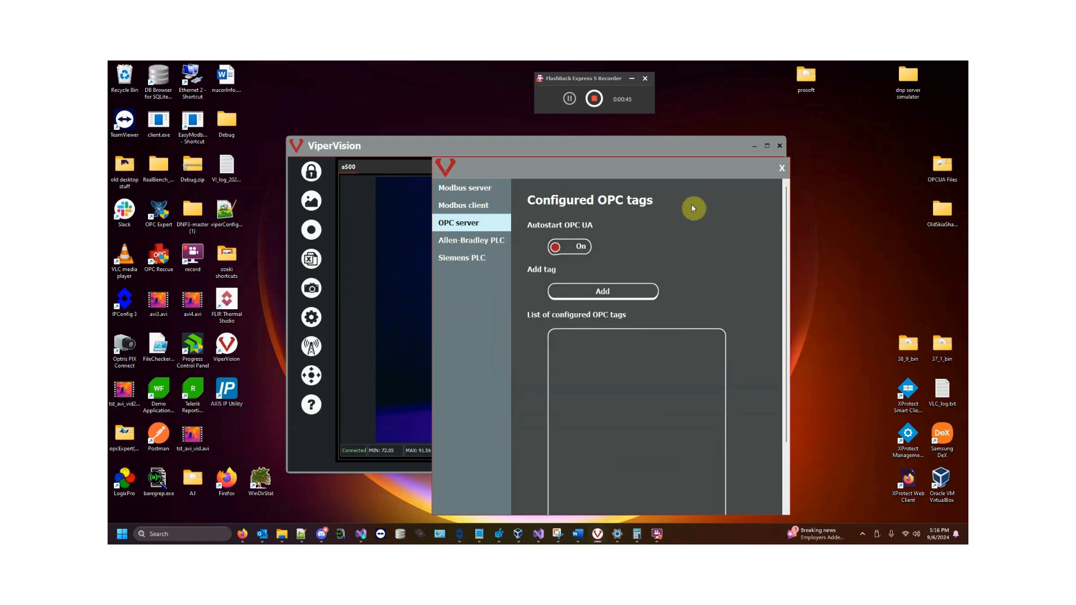
- Turn Autostart OPC UA back off and close the communication settings
drag(688, 170, 668, 154)
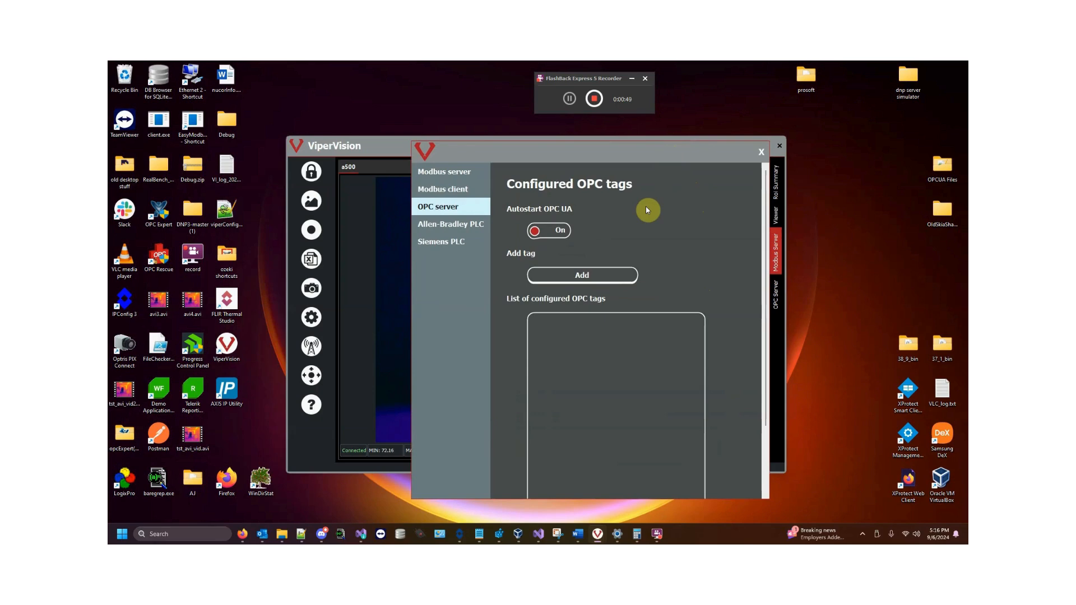
click(546, 232)
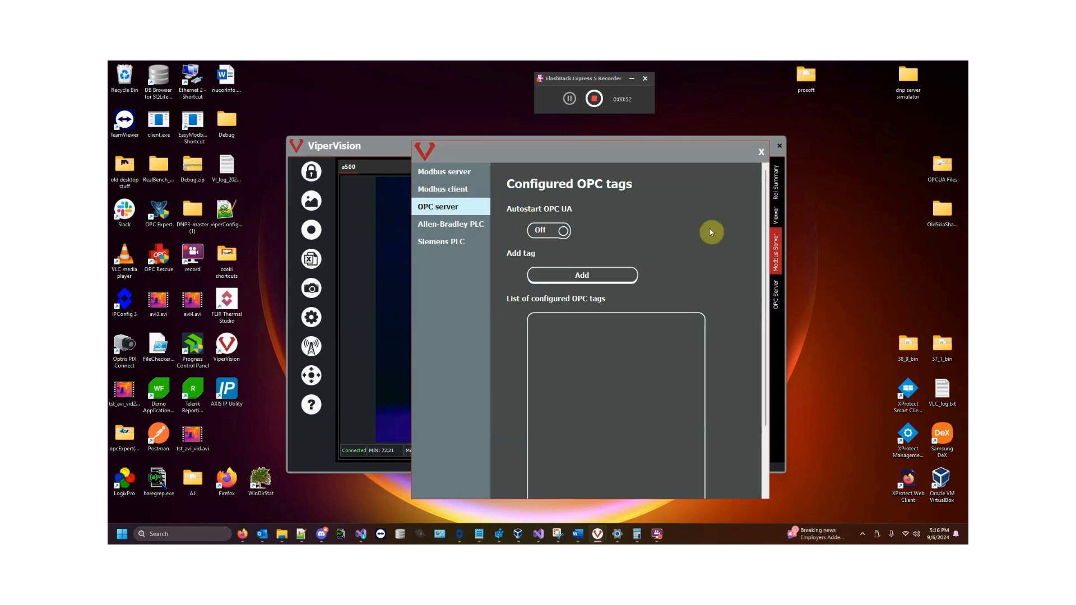
click(761, 152)
- Open the OPCUA Files folder on the desktop and run UaServerConfigHelperNet4.exe as administrator
double_click(931, 192)
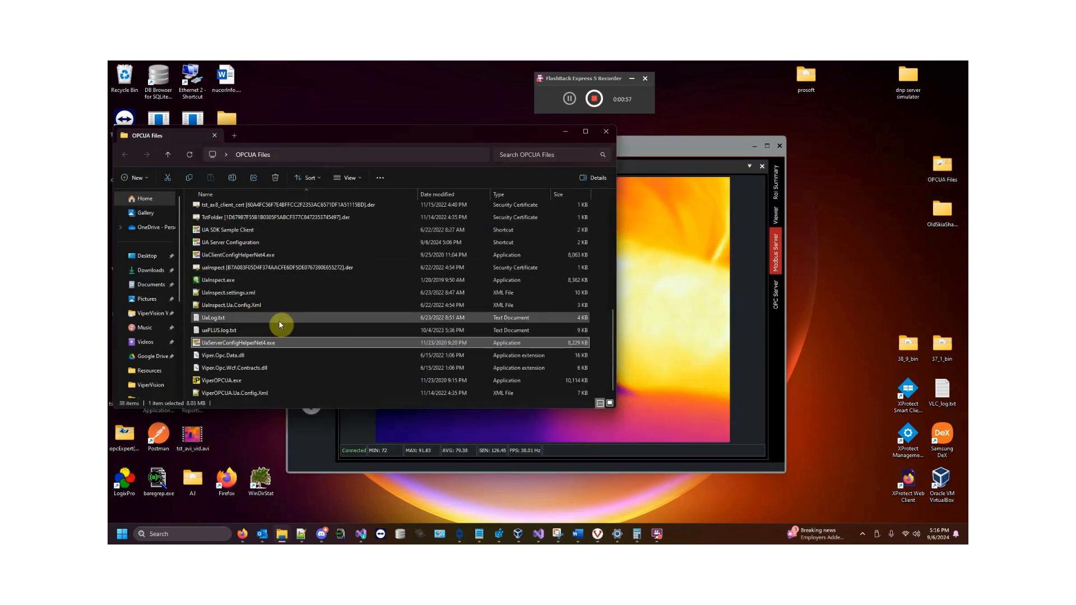
right_click(231, 346)
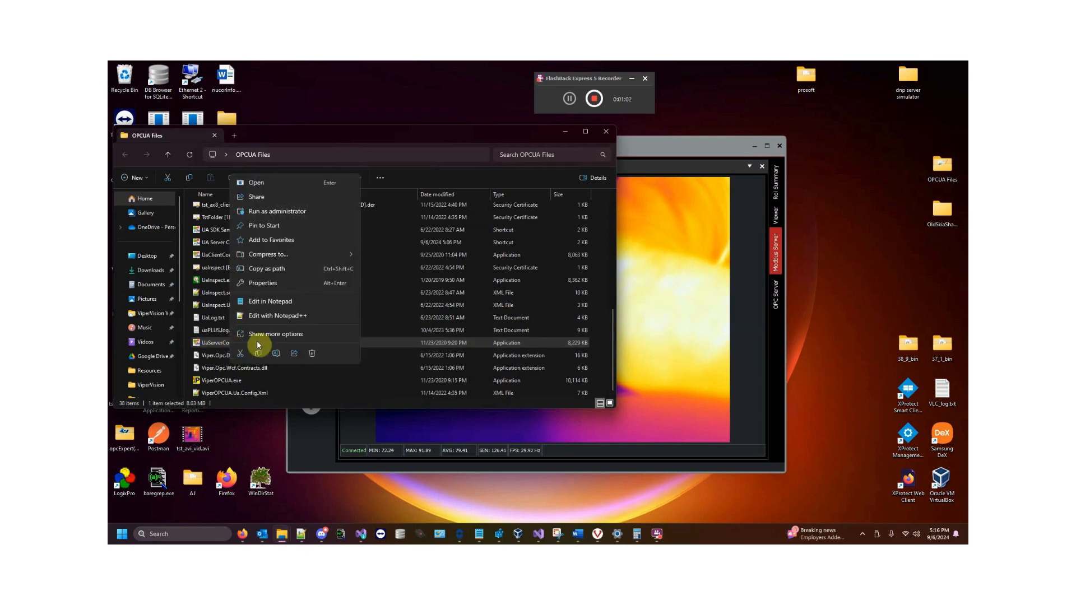
click(305, 213)
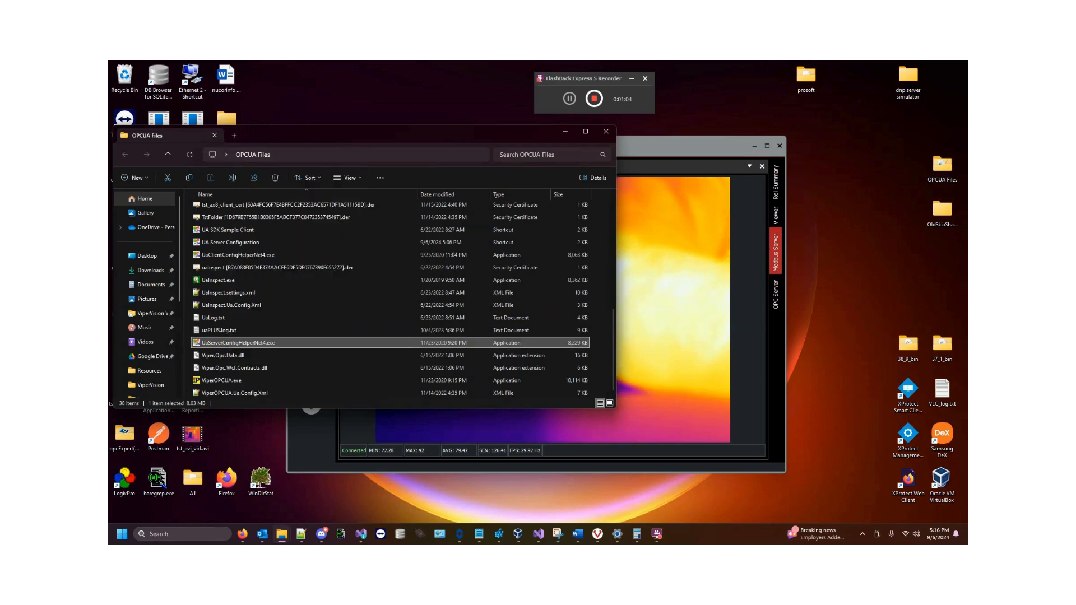
click(550, 387)
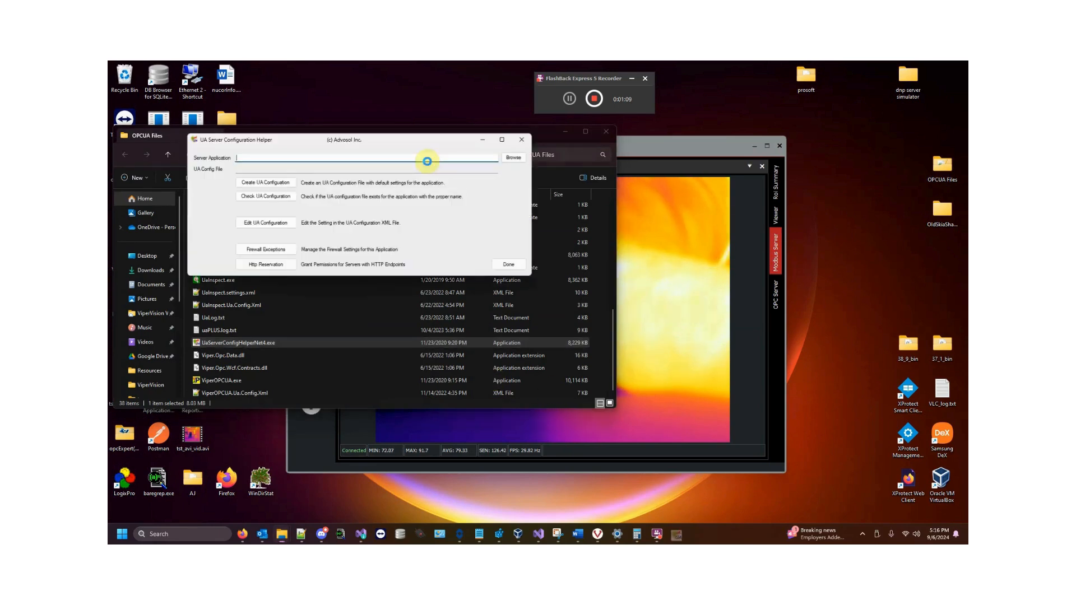
drag(454, 155, 498, 182)
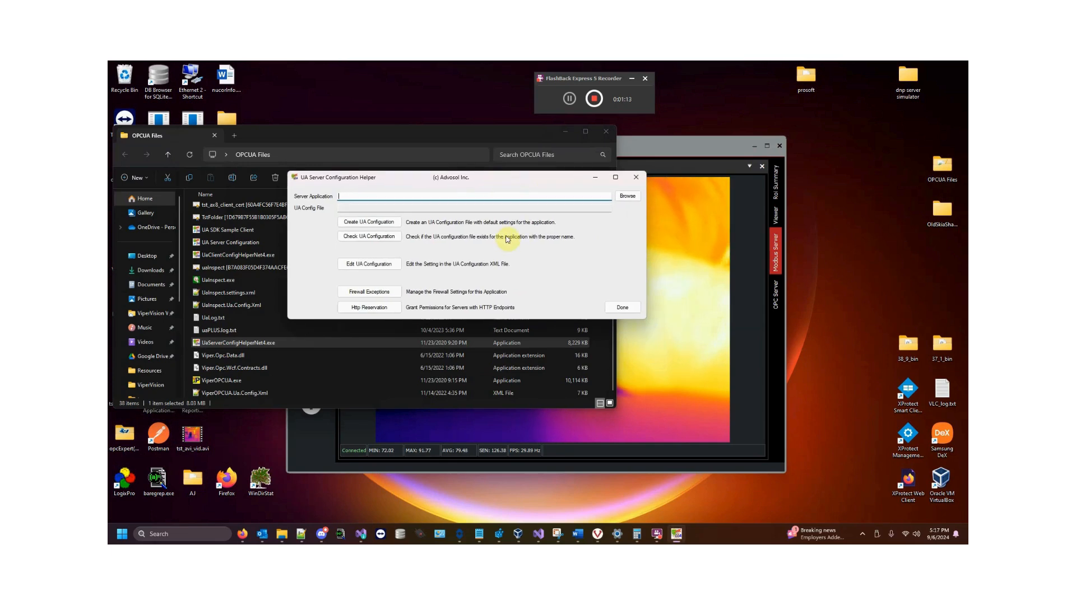
- Select ViperOPCUA.exe from the C:\Program Files\Viper Imaging\ViperVision folder as the server application
click(628, 197)
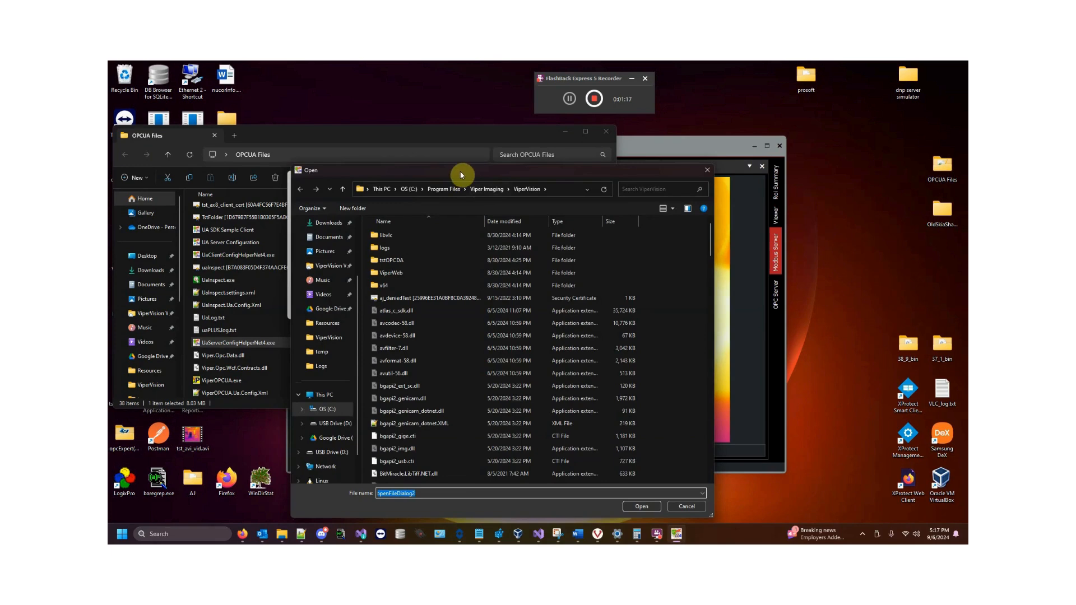
drag(463, 176, 459, 140)
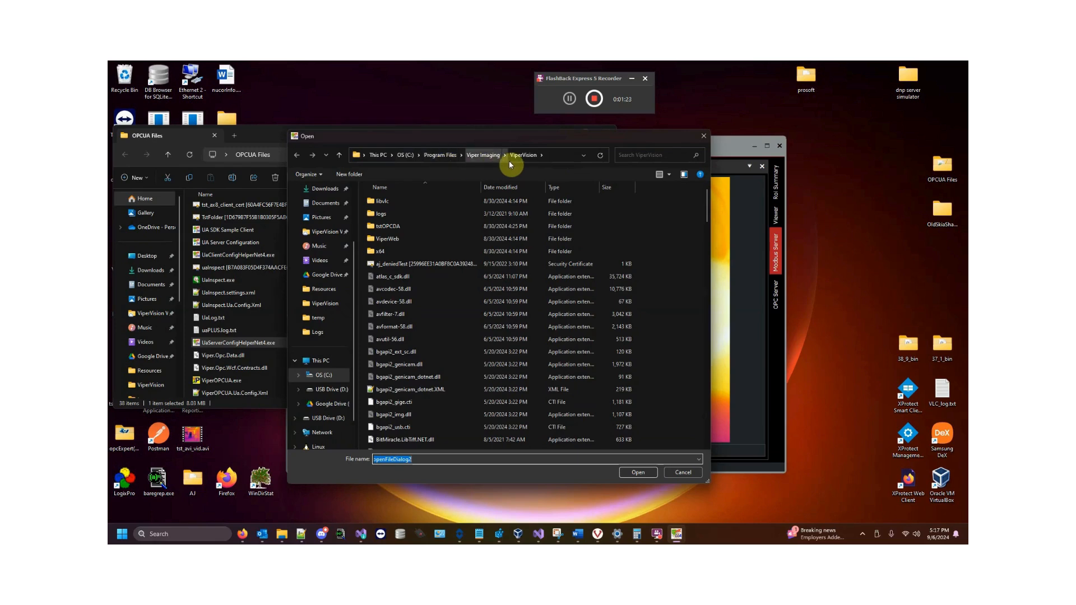
drag(708, 212, 695, 429)
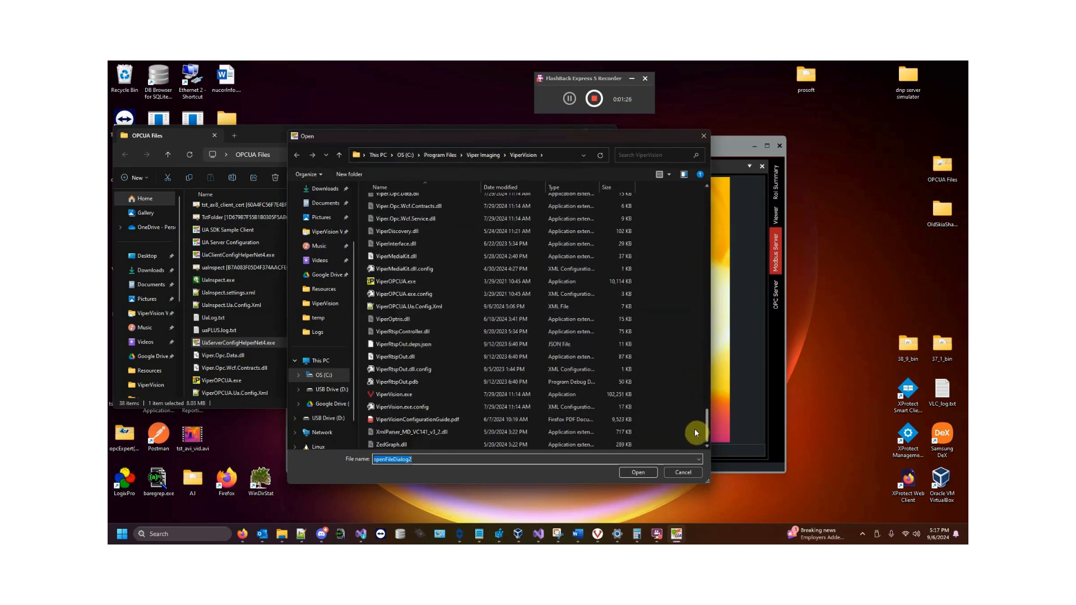
click(419, 281)
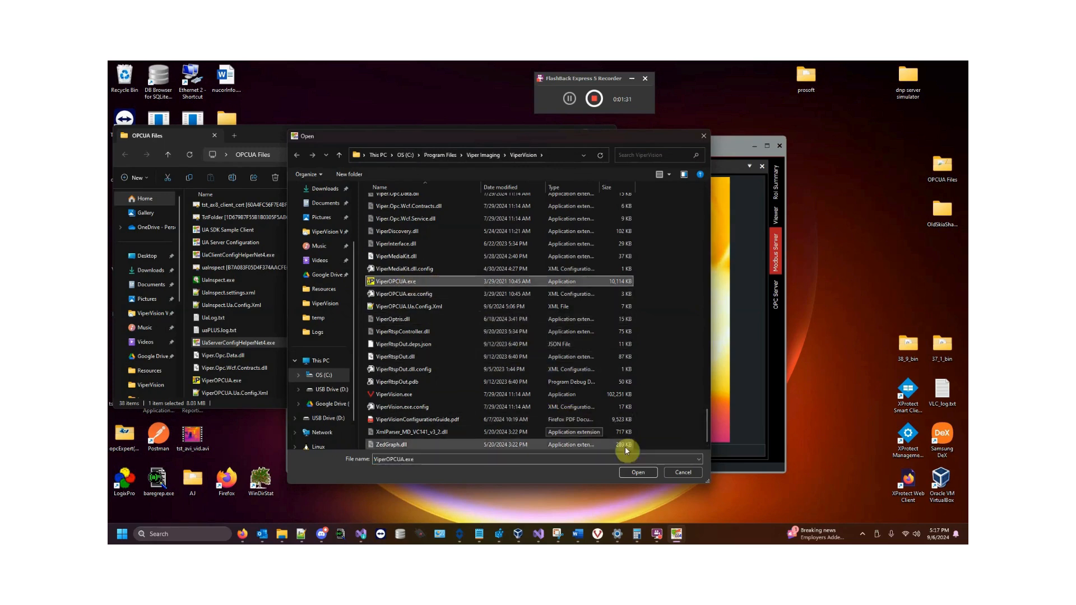
click(639, 474)
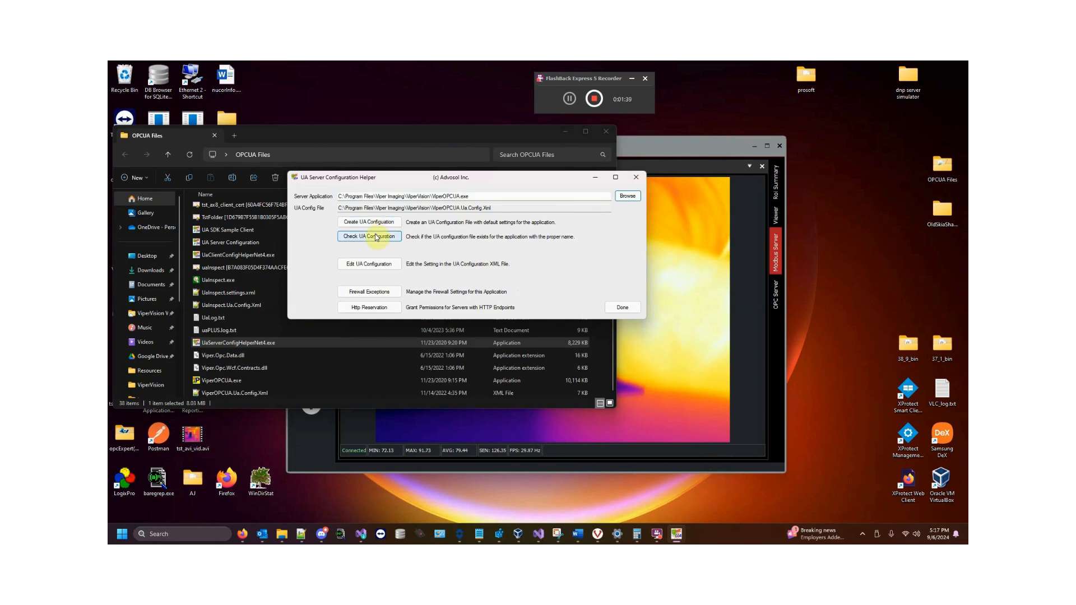
- Edit the UA configuration's certificates and create a self-signed server certificate with the friendly name DemoVideoServerCertificate
click(370, 265)
drag(392, 150, 571, 135)
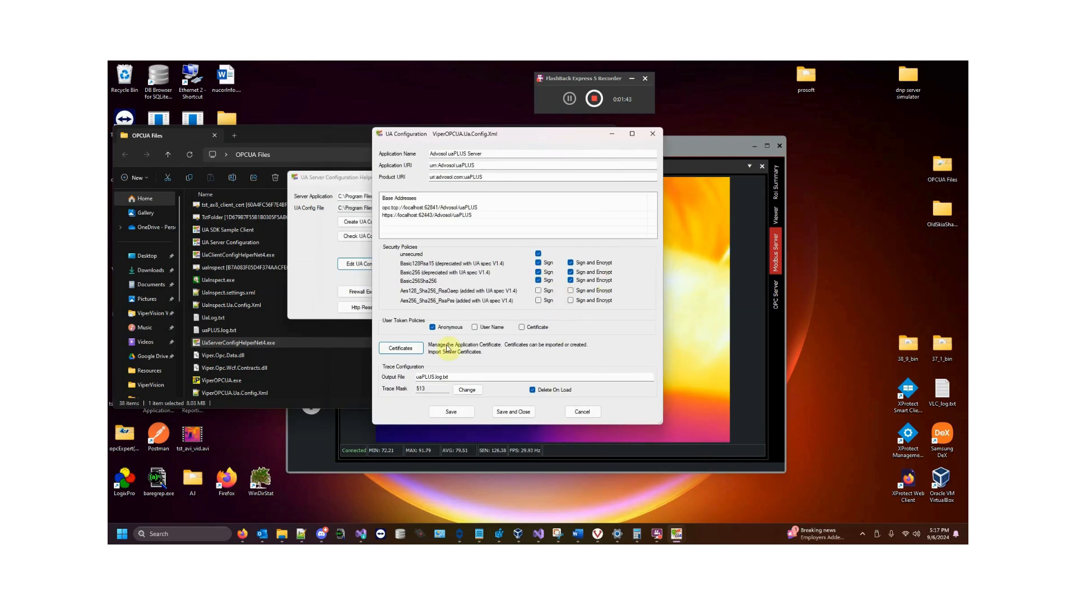
click(401, 348)
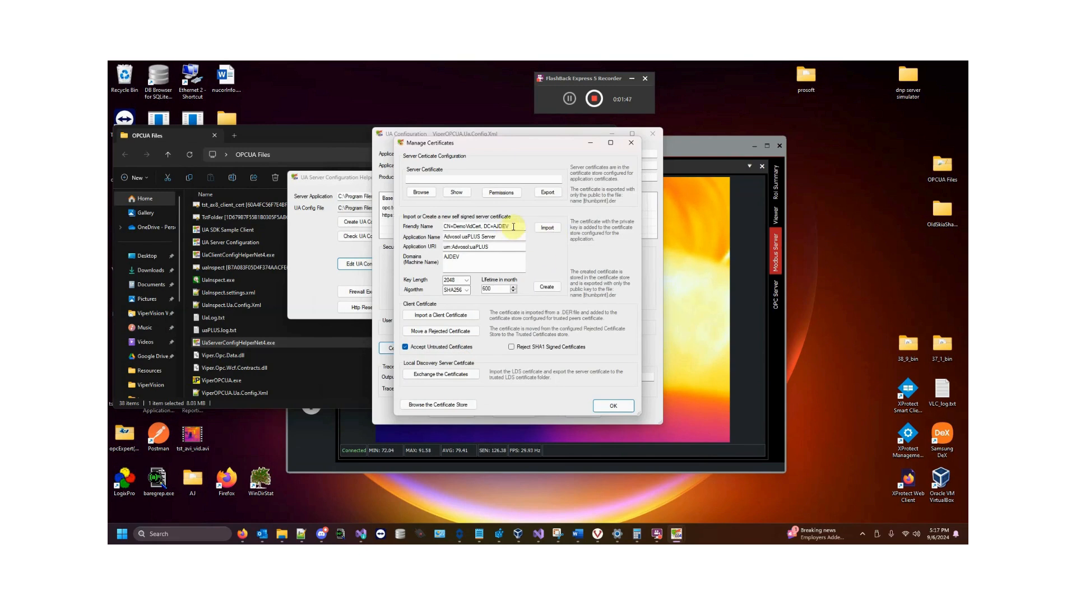
drag(516, 226, 410, 224)
key(BackSpace)
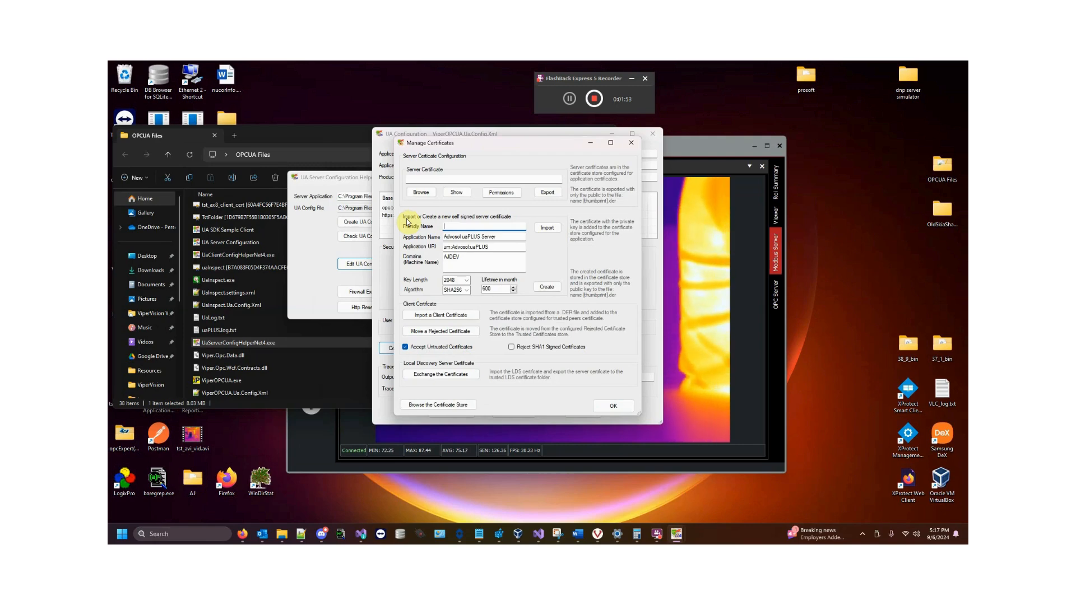
text(D)
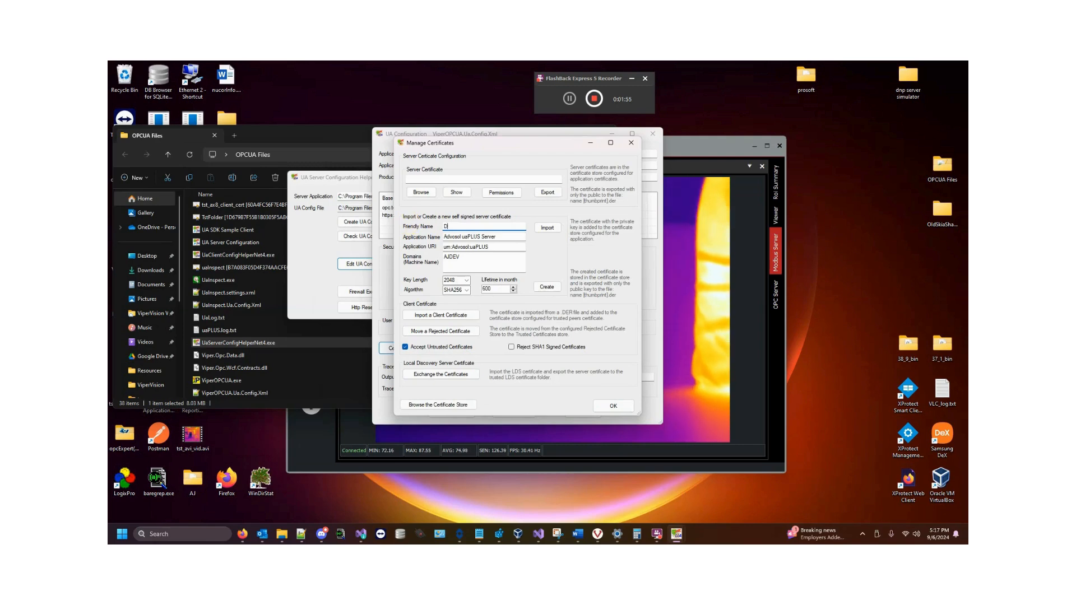
text(emoVideo)
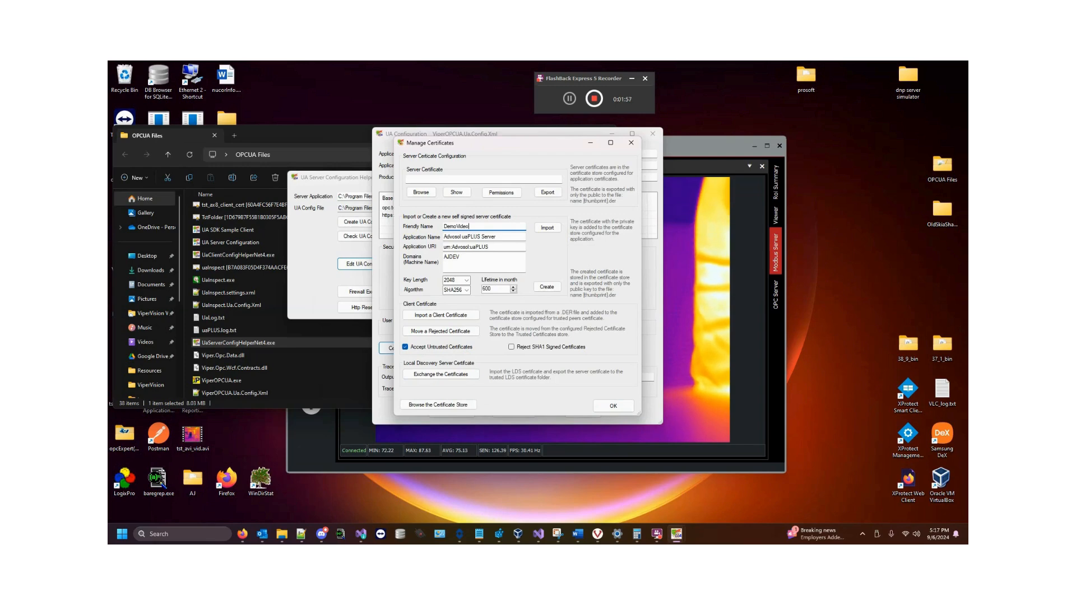
text(Server)
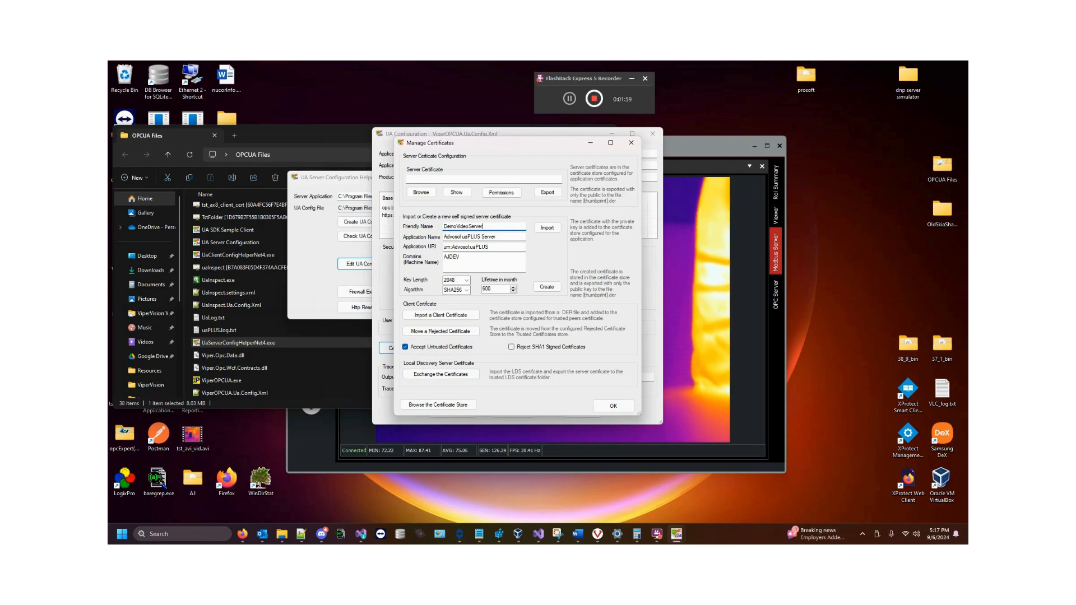
text(Cert)
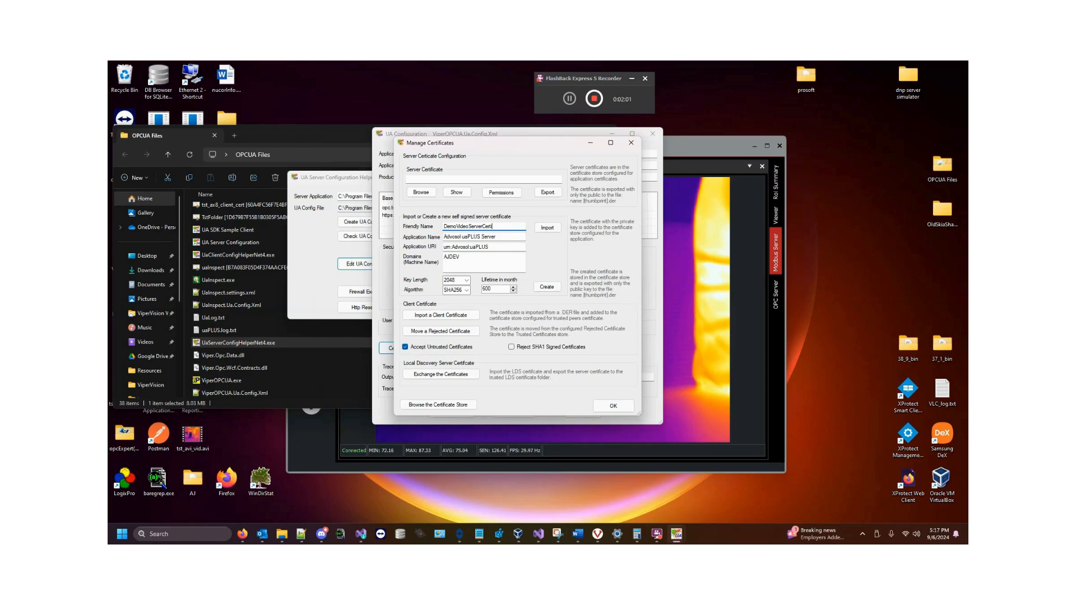
text(ificate)
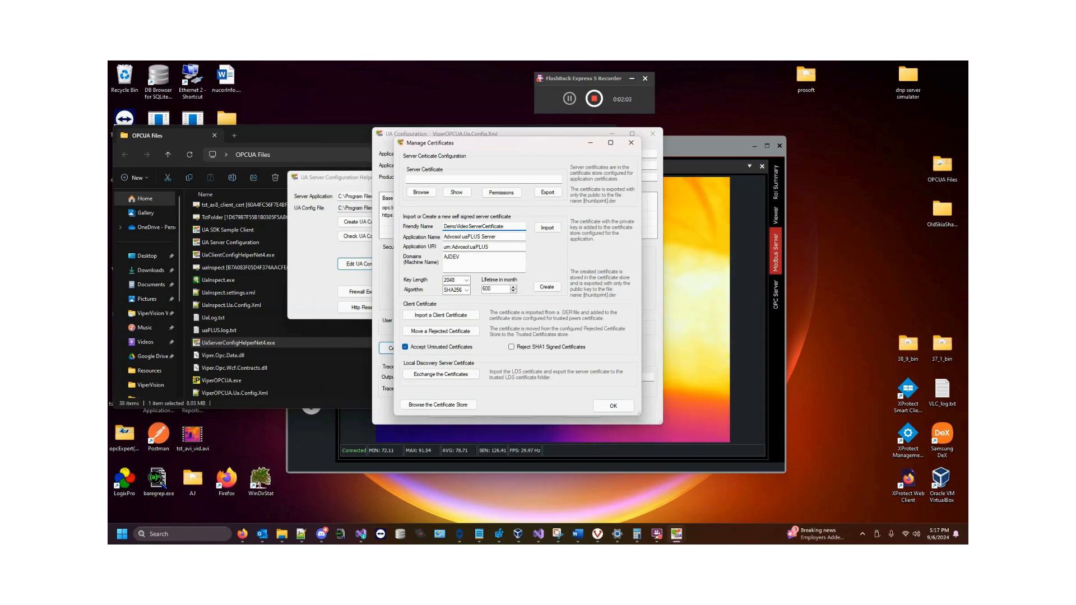
click(546, 288)
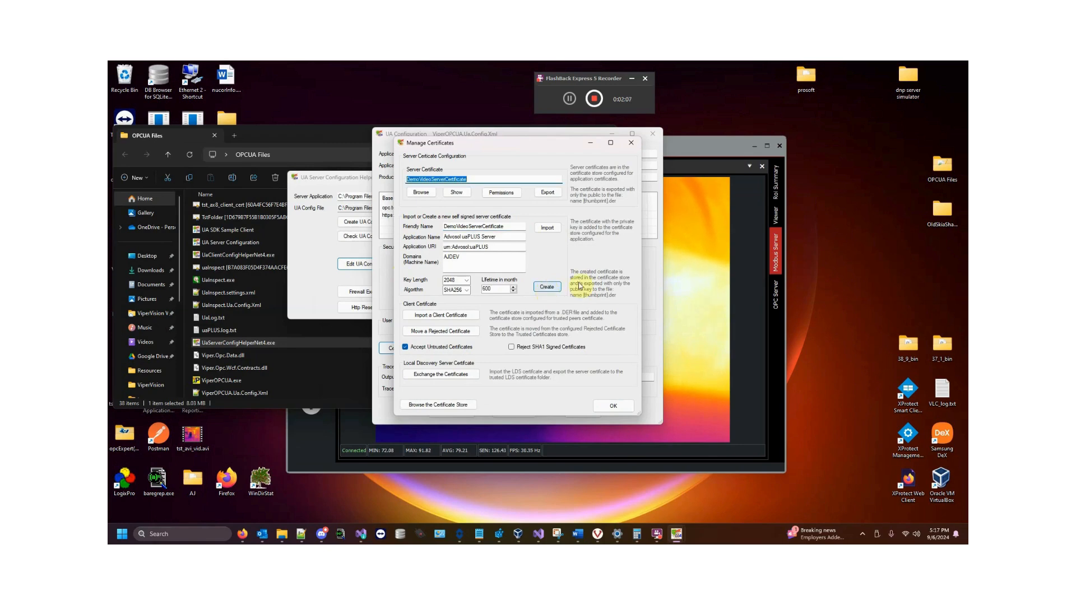
- Accept the certificate settings, save and close the UA configuration, and exit the UA Server Configuration Helper
click(614, 409)
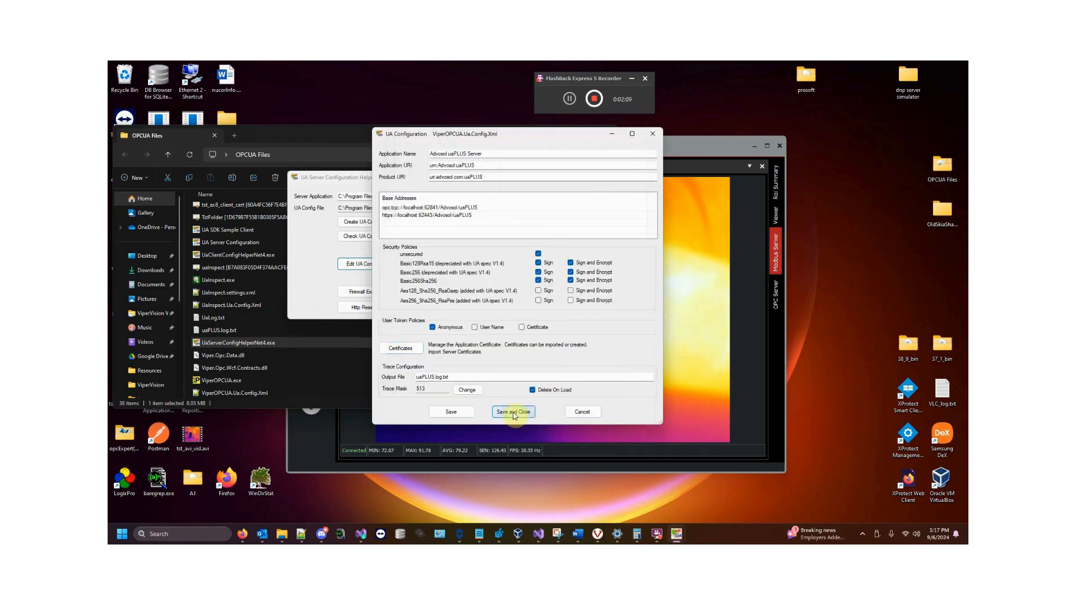
click(512, 412)
click(623, 307)
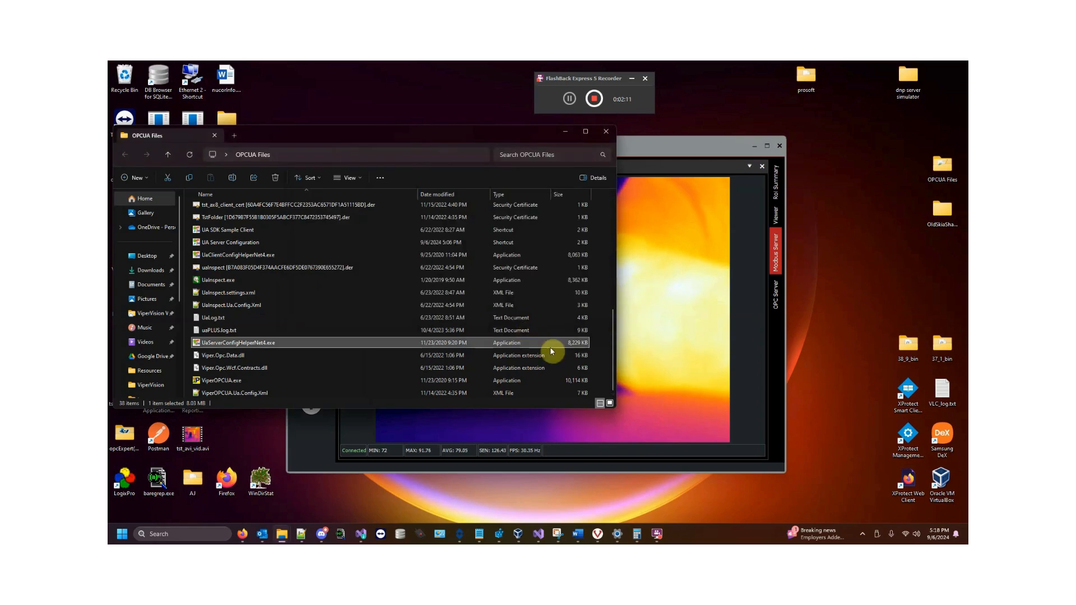
- Switch to ViperVision, open the OPC server communication settings and turn on Autostart OPC UA
click(656, 287)
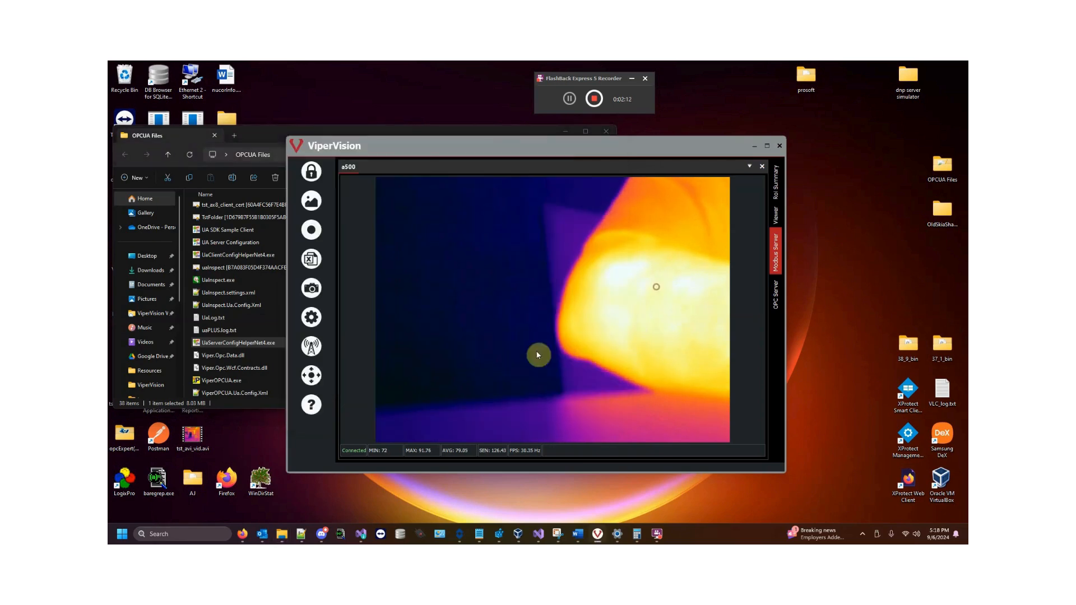
click(311, 346)
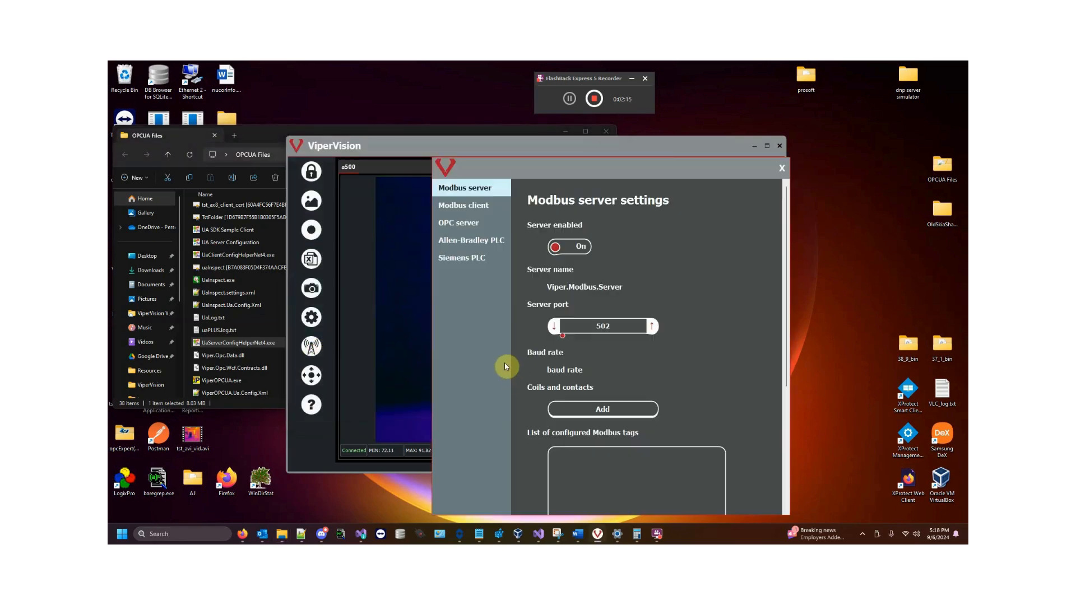
click(471, 225)
click(575, 246)
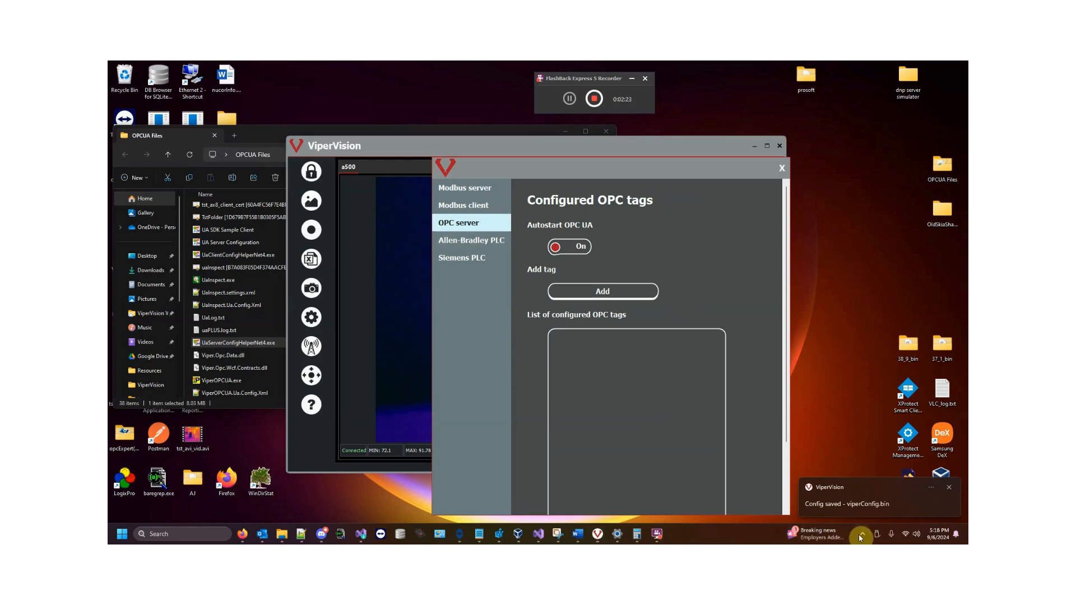
click(950, 489)
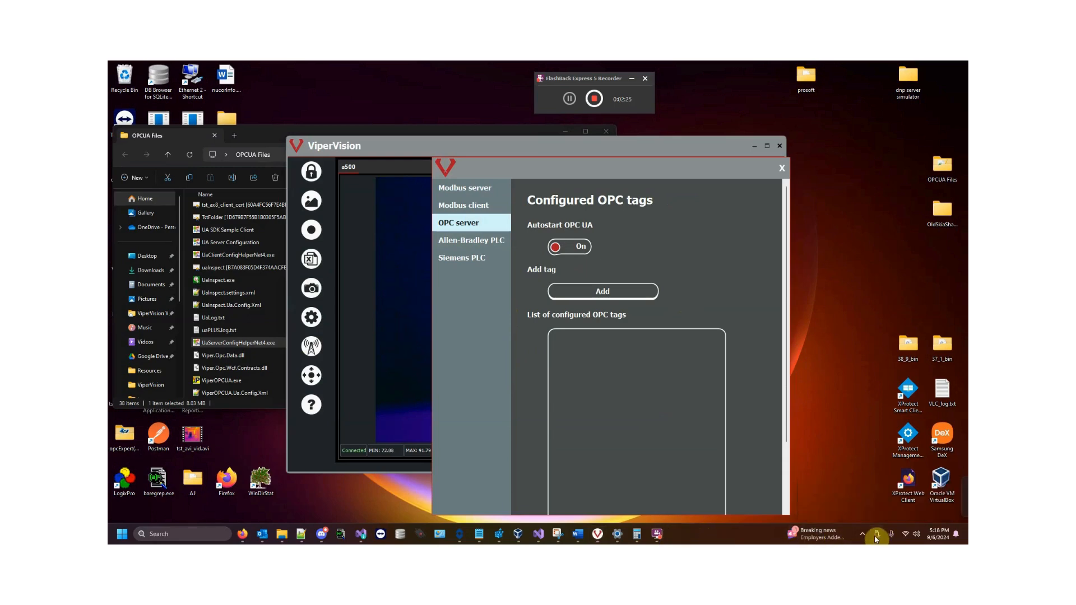
- Open the Advosol uaPLUS Server window of the background OPC server and check its endpoint URL and running status
click(862, 533)
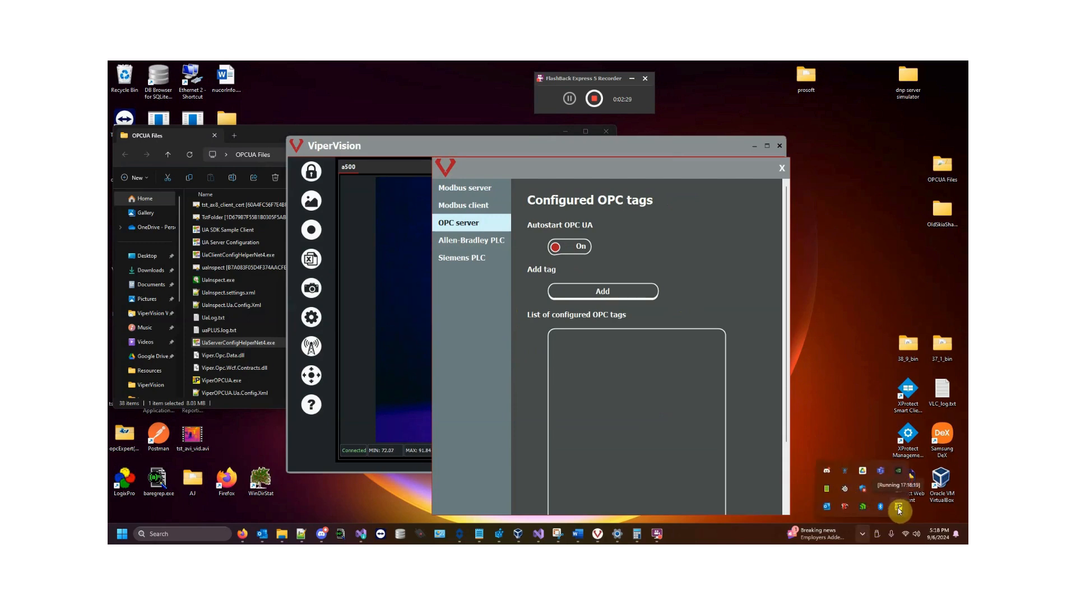
double_click(900, 512)
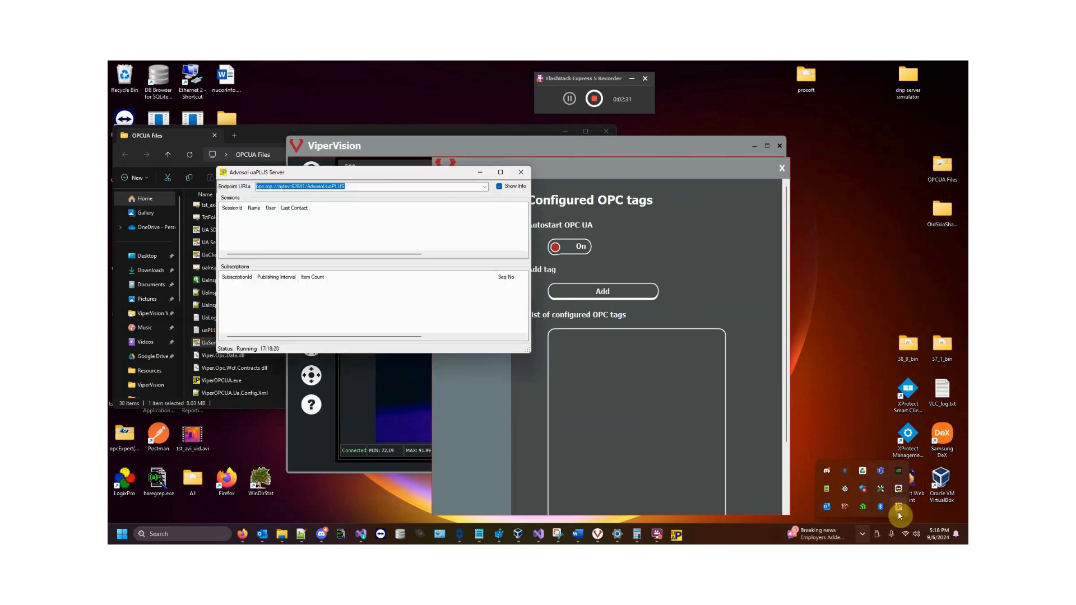
drag(325, 178, 271, 148)
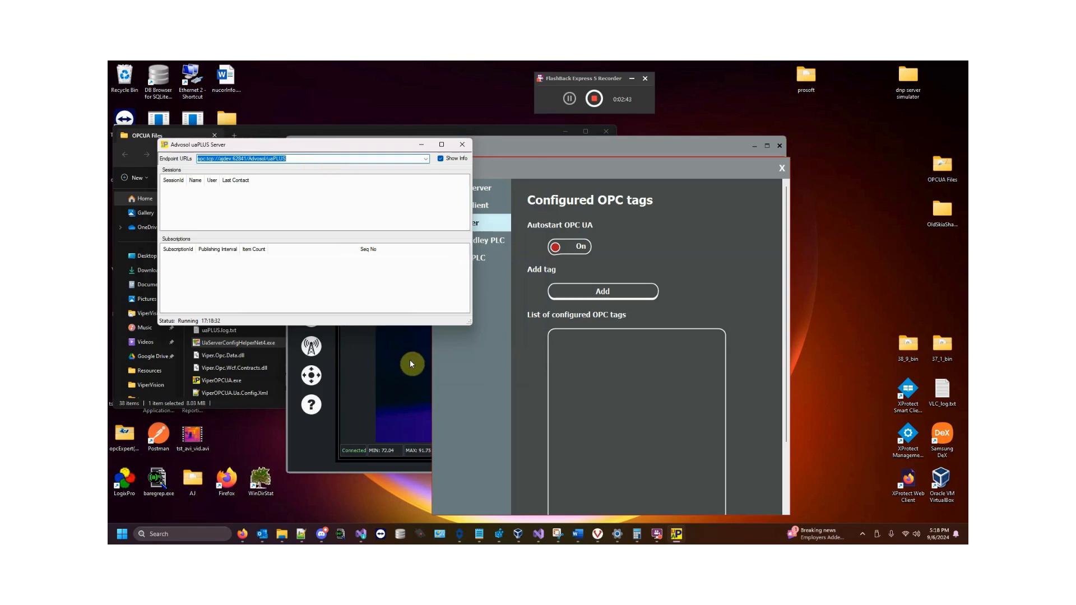
- Add an OPC tag named HeartBeat in ViperVision's OPC server settings, with I/O type Output and data type Boolean
click(782, 168)
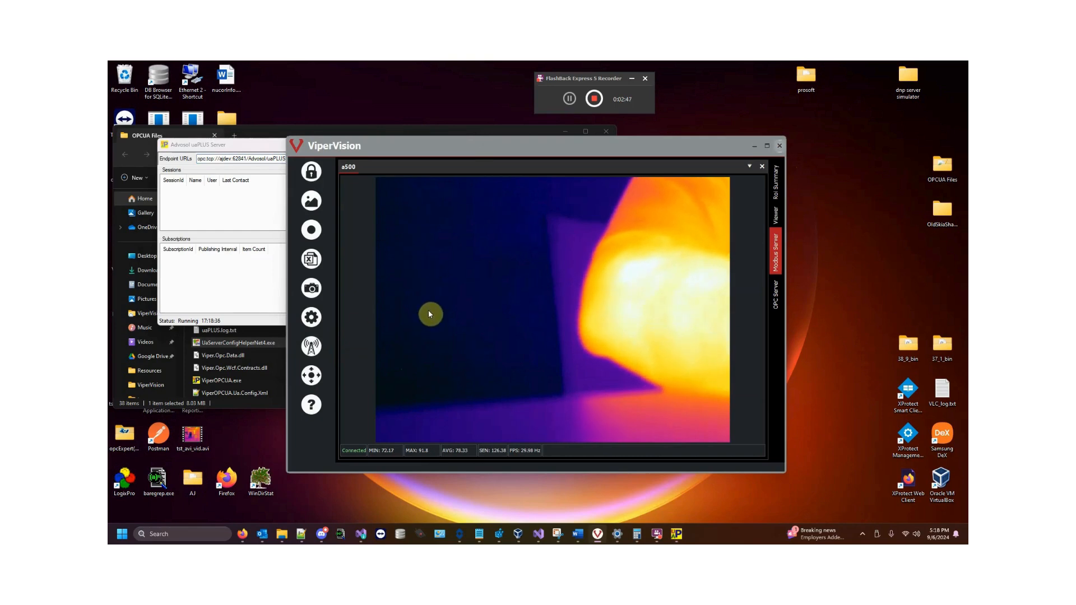
click(315, 347)
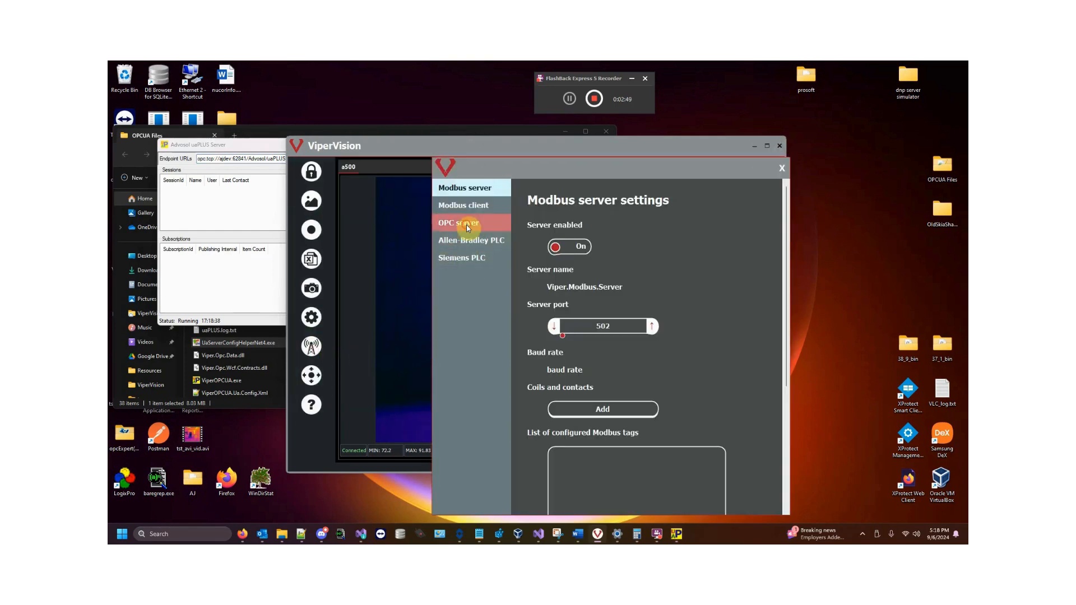
click(467, 224)
click(593, 291)
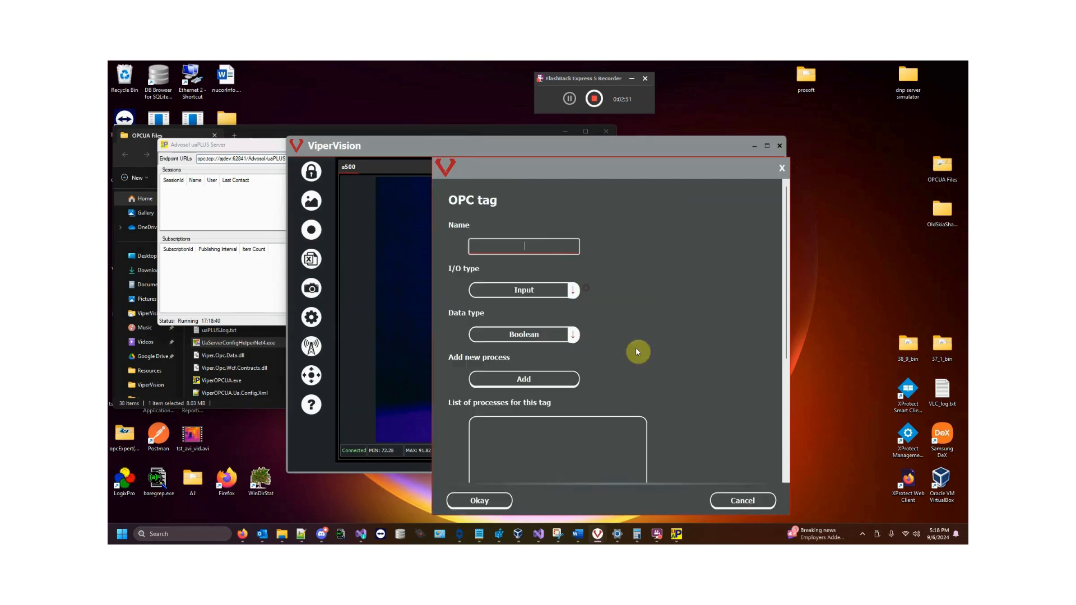
click(529, 246)
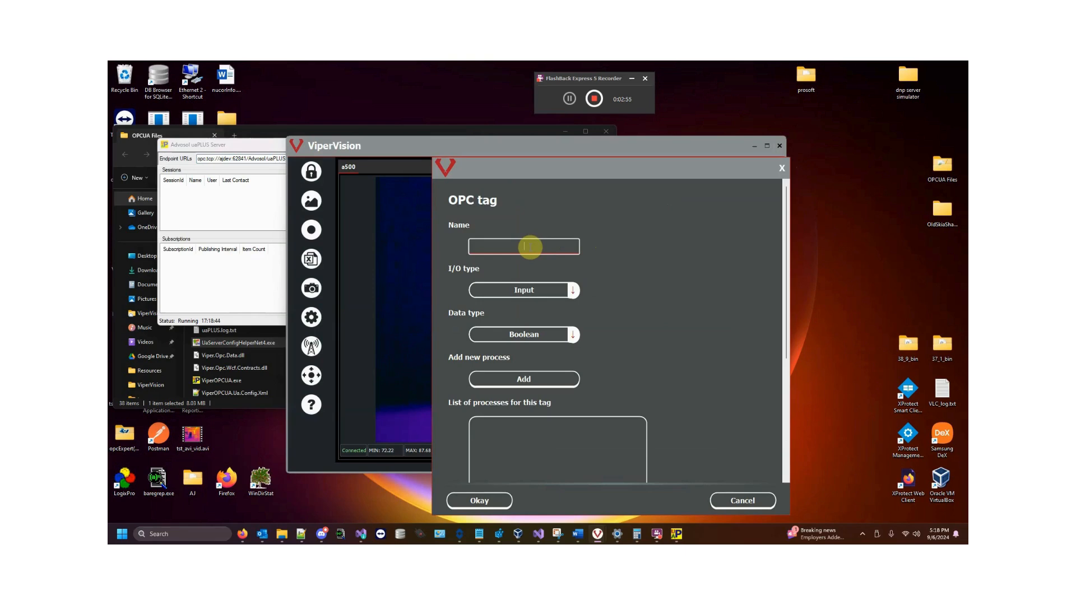
text(HeartBeat)
click(566, 291)
click(546, 311)
click(558, 335)
click(555, 348)
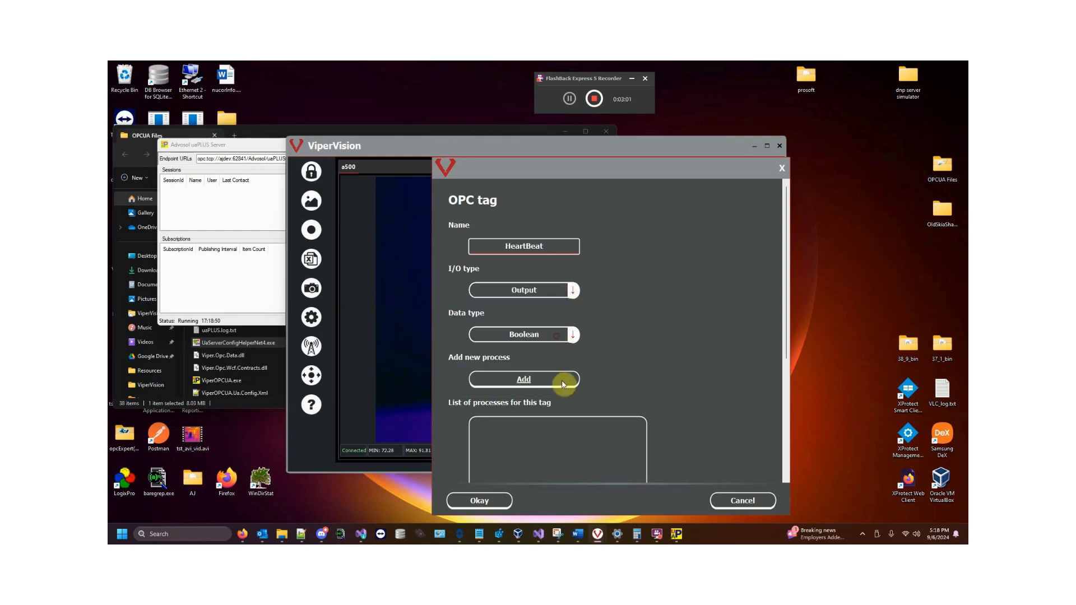
- Add a heartbeat process that dedicates the HeartBeat tag to the software heartbeat, and save the tag
click(536, 381)
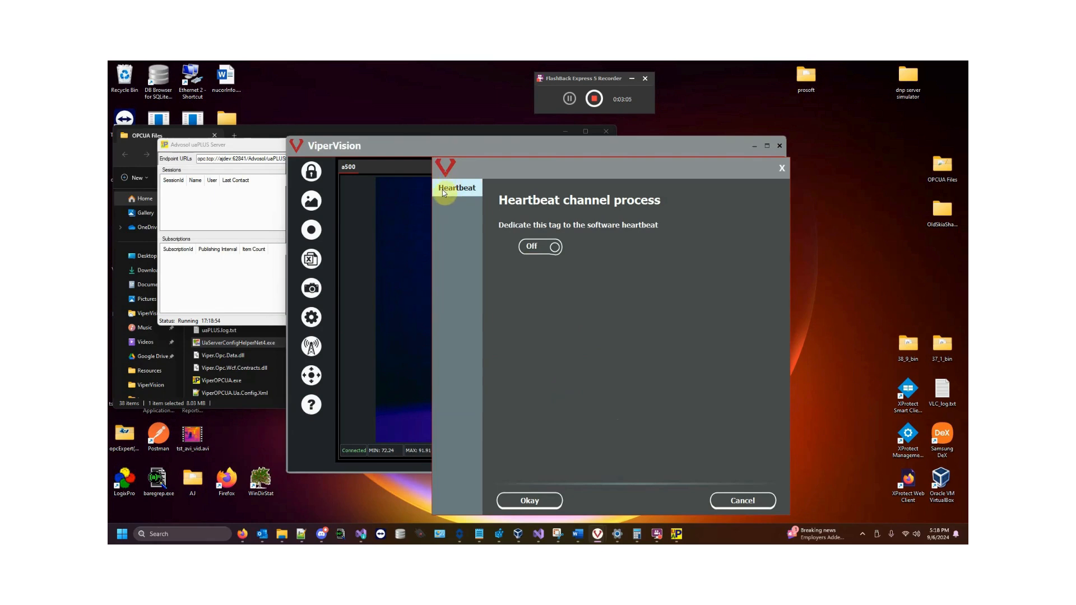
click(541, 249)
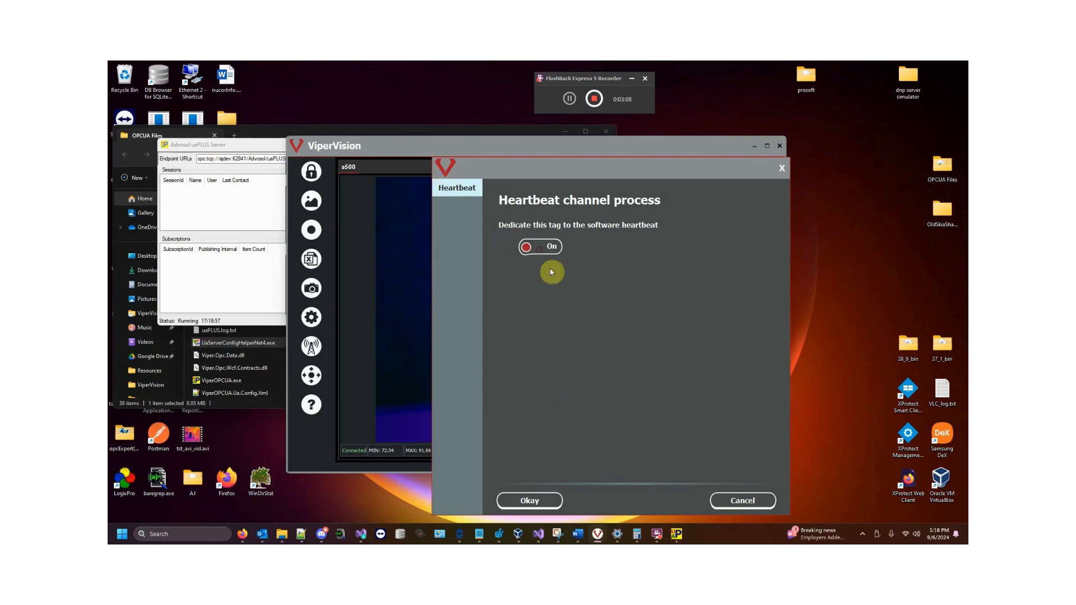
click(540, 502)
click(504, 505)
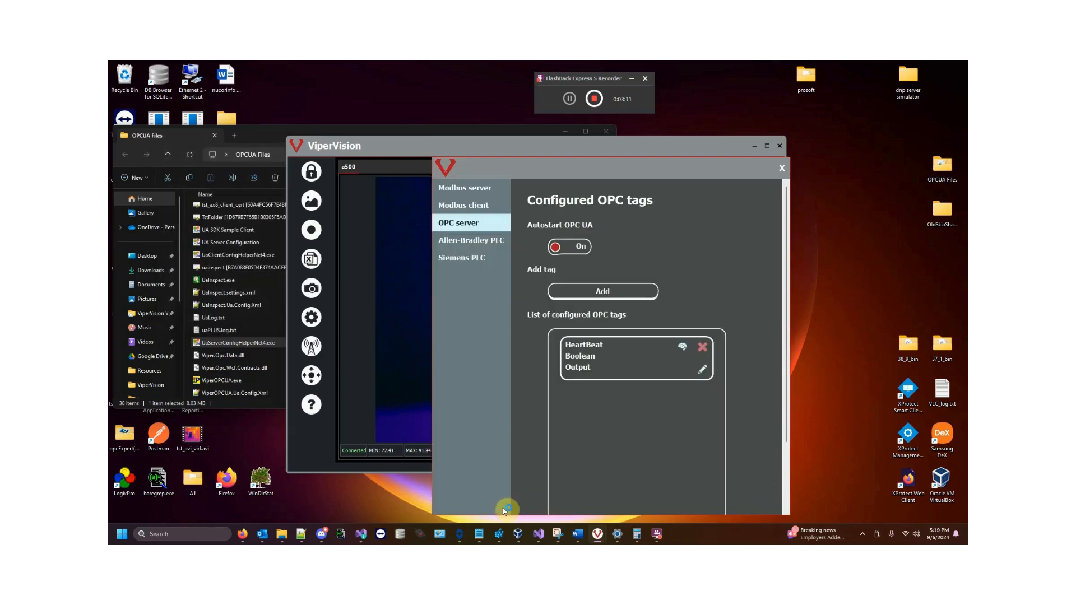
- Close the communication settings, then pin the OPC Server tag list beside the a500 camera view, widening the window to fit
click(863, 535)
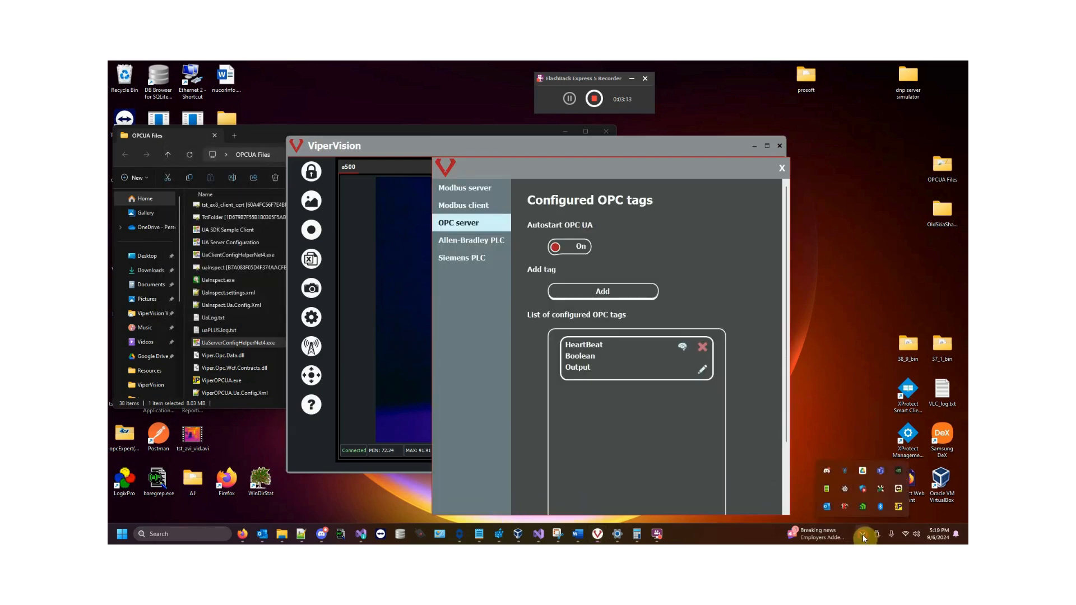
click(864, 537)
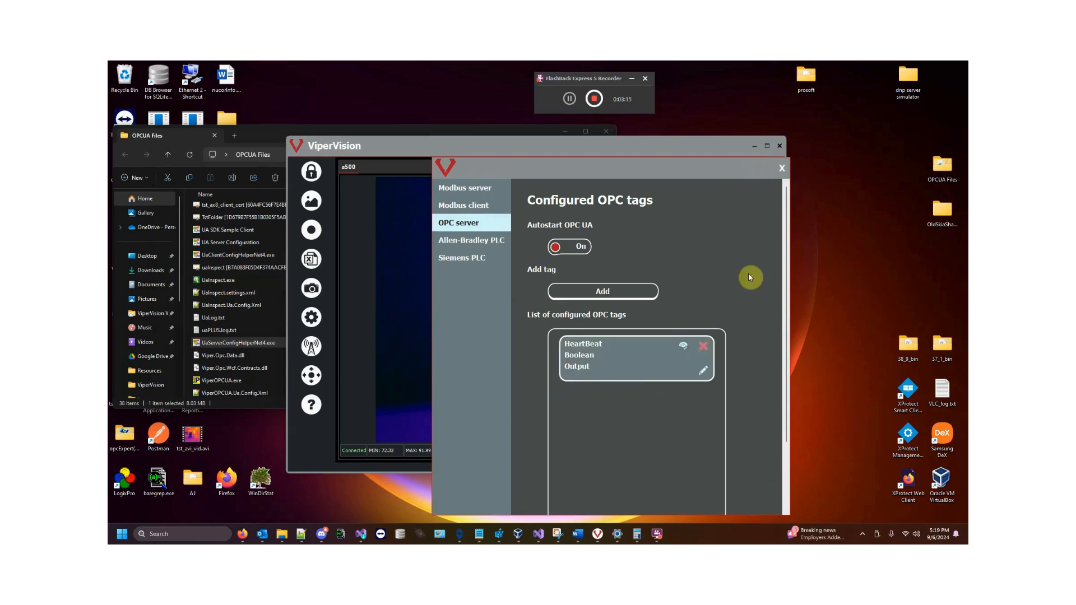
click(783, 168)
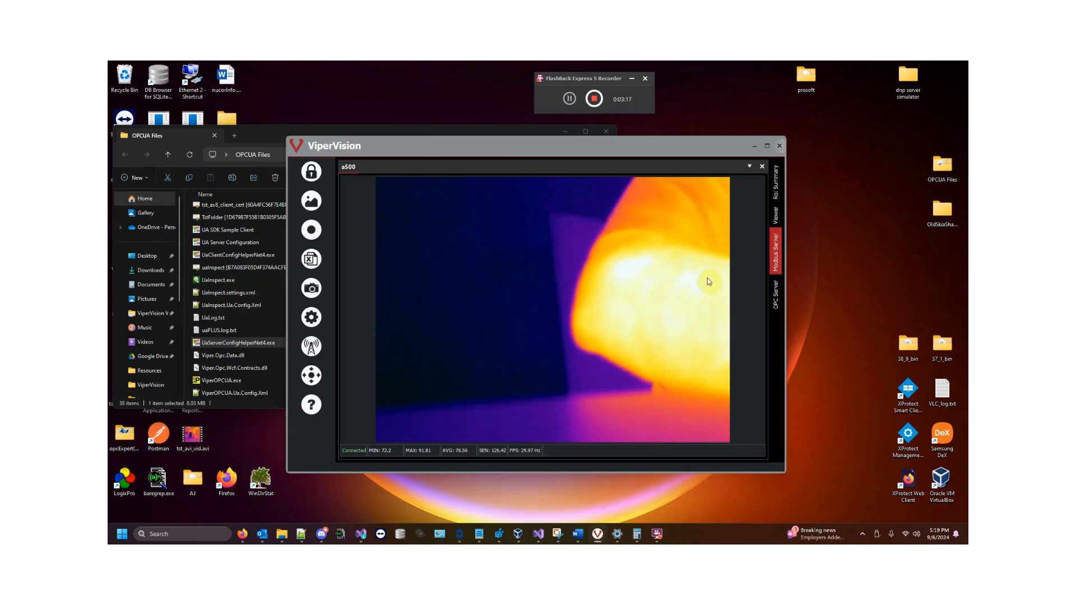
click(776, 298)
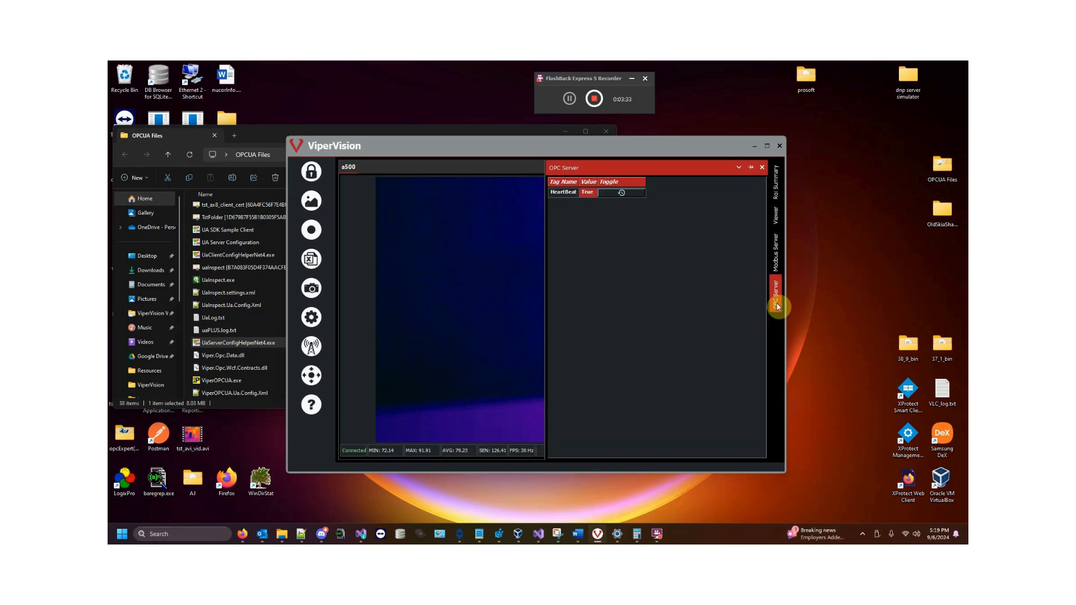
click(751, 170)
drag(784, 281, 922, 280)
- Draw a box ROI over the dark upper-left area of the a500 thermal image
mouse_move(490, 268)
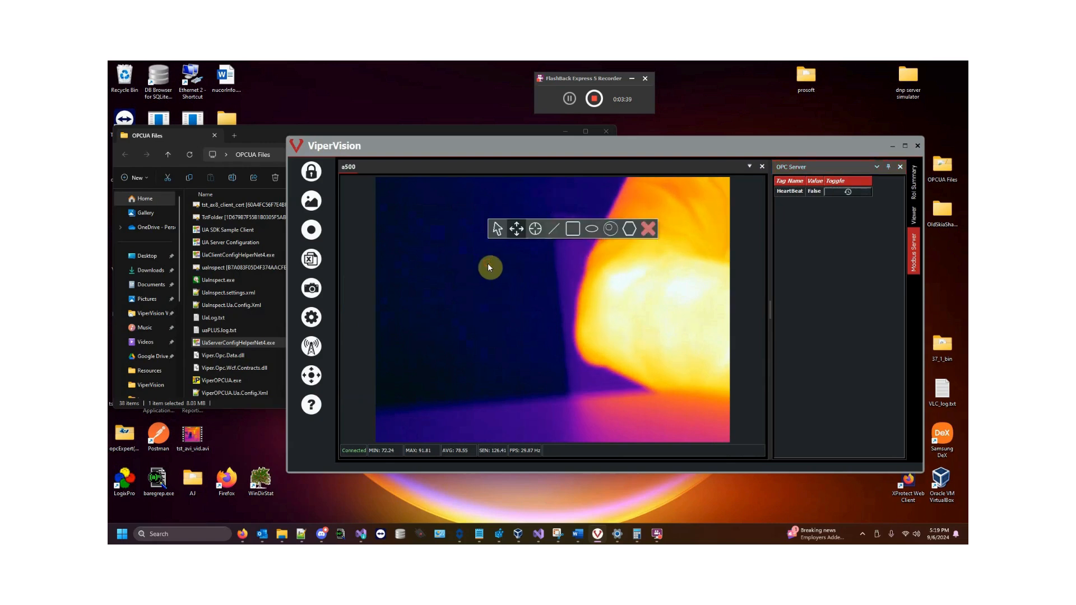
click(572, 228)
drag(413, 205, 531, 311)
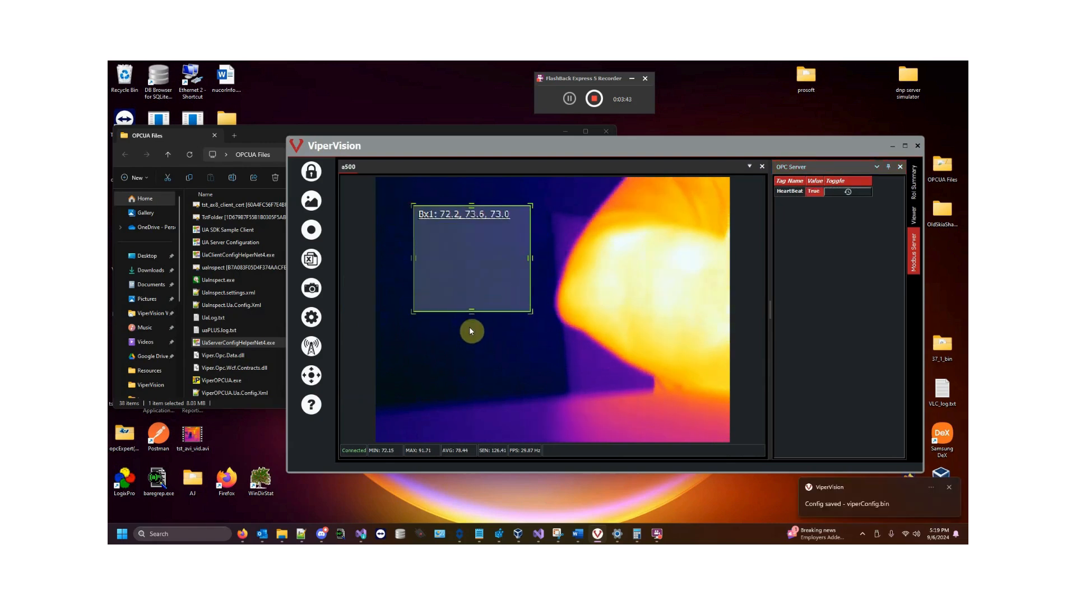
- Add an enabled data feed analysis to the Bx1 ROI with the temperature type Maximum temperature
right_click(443, 341)
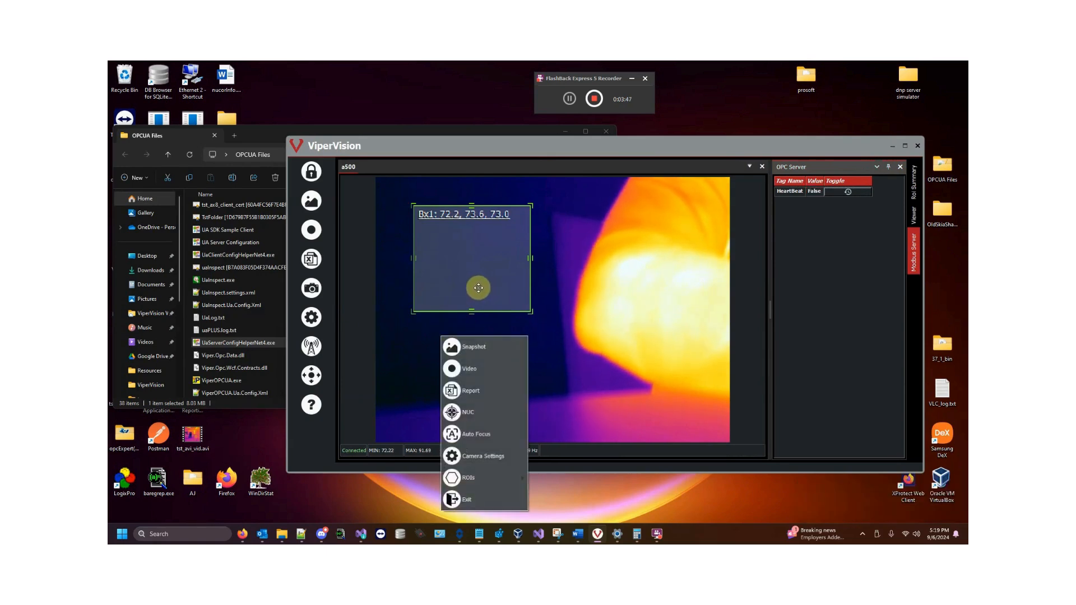
mouse_move(488, 477)
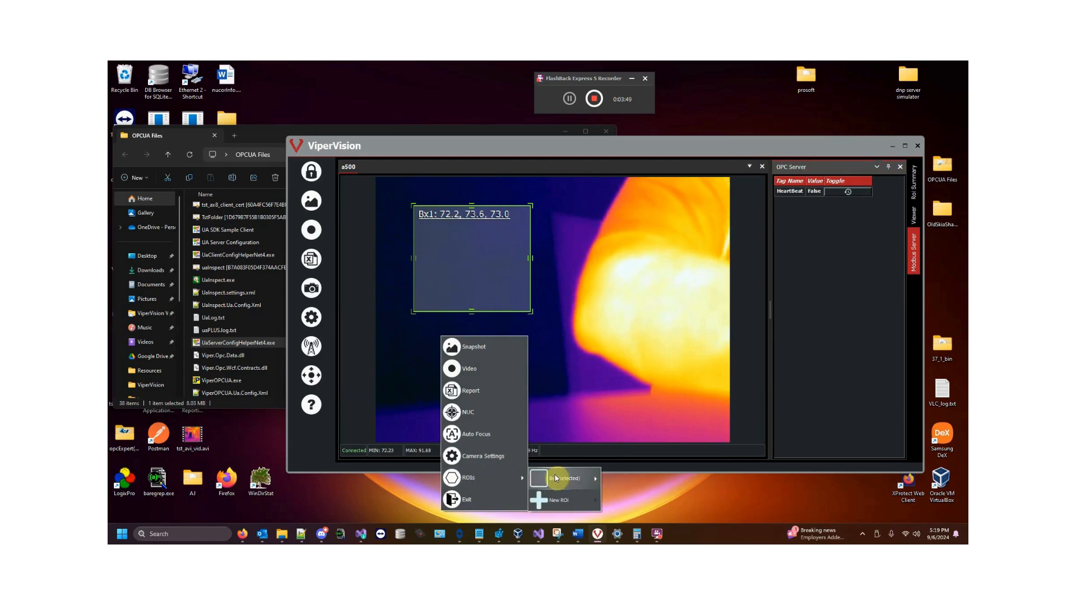
mouse_move(557, 478)
mouse_move(636, 435)
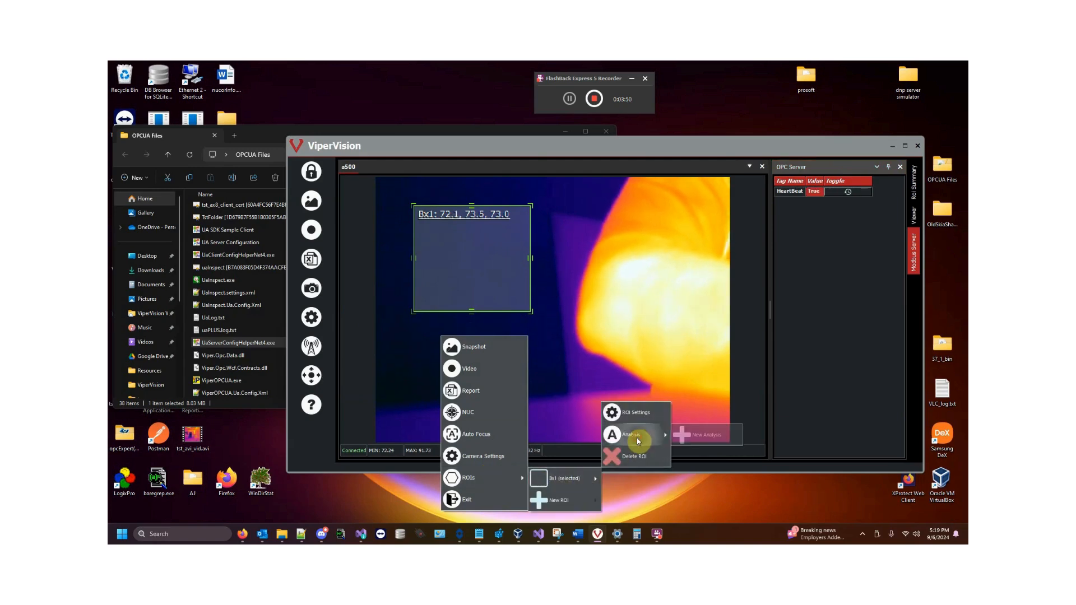
click(696, 441)
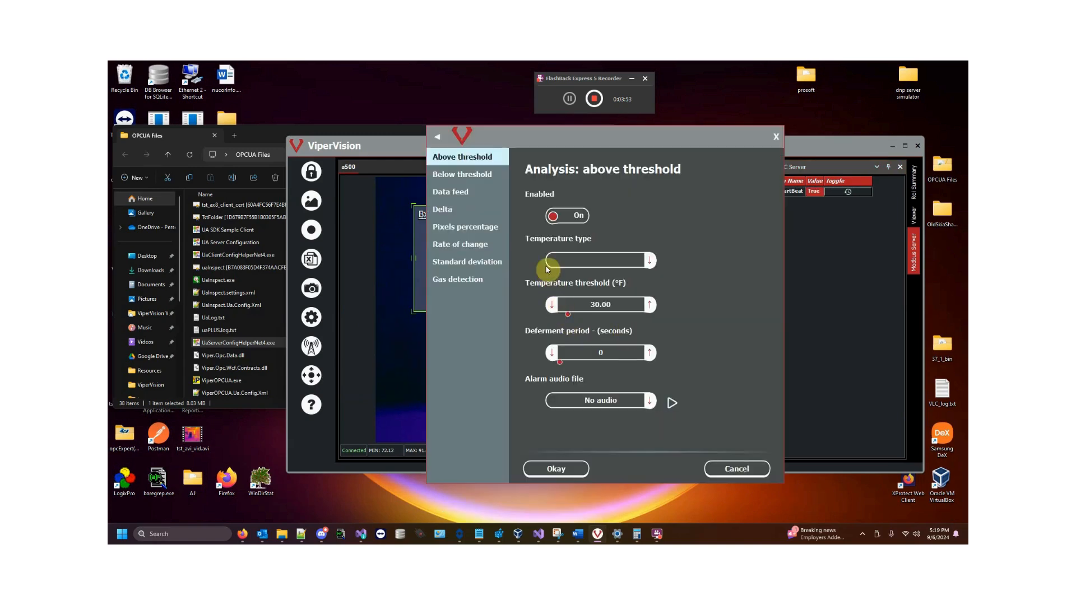
click(480, 197)
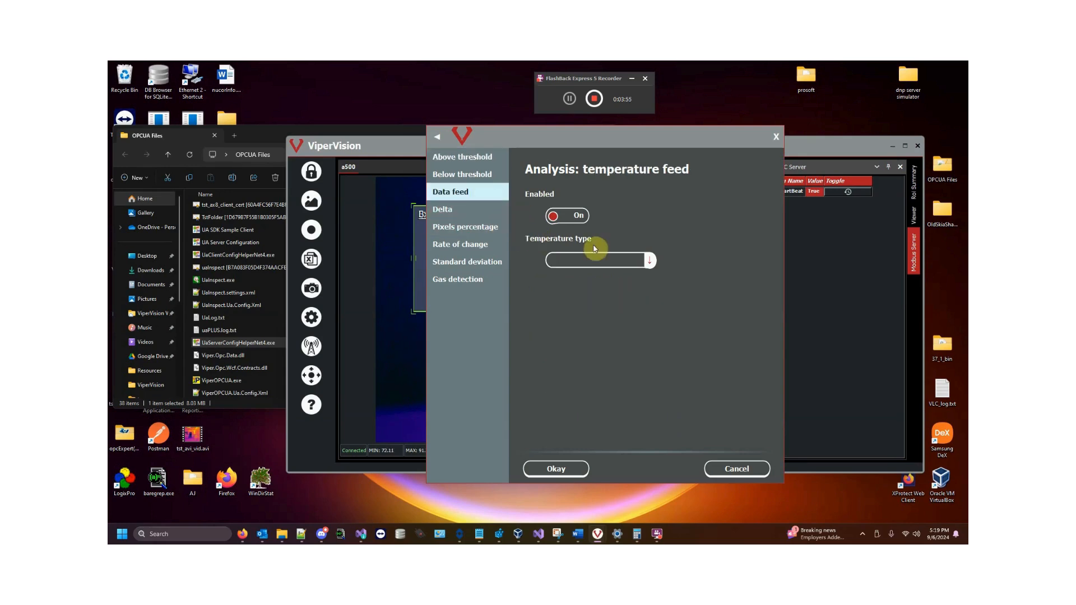
click(622, 260)
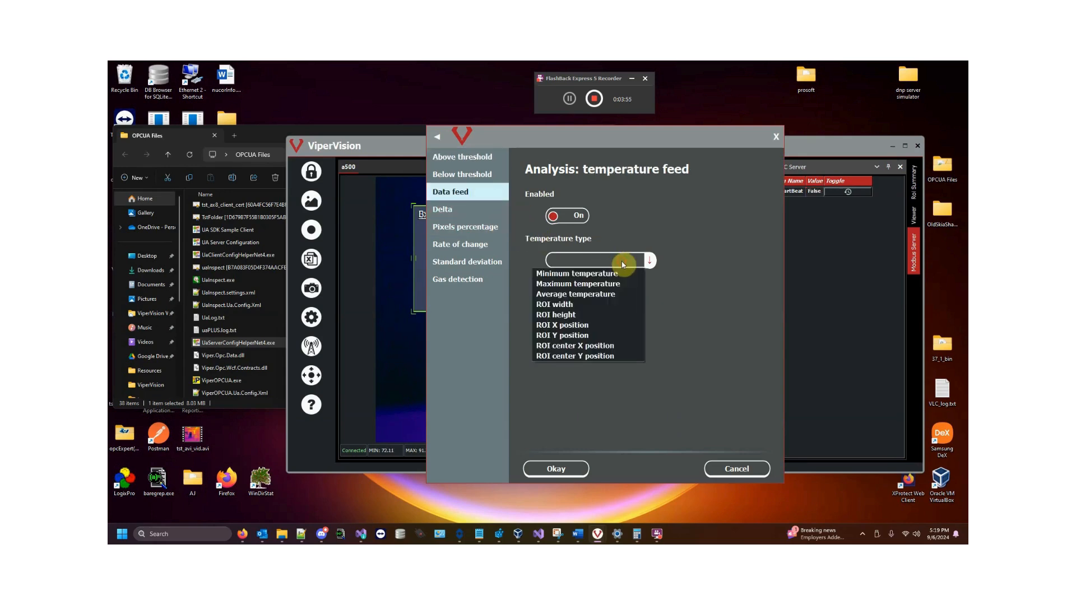
click(586, 286)
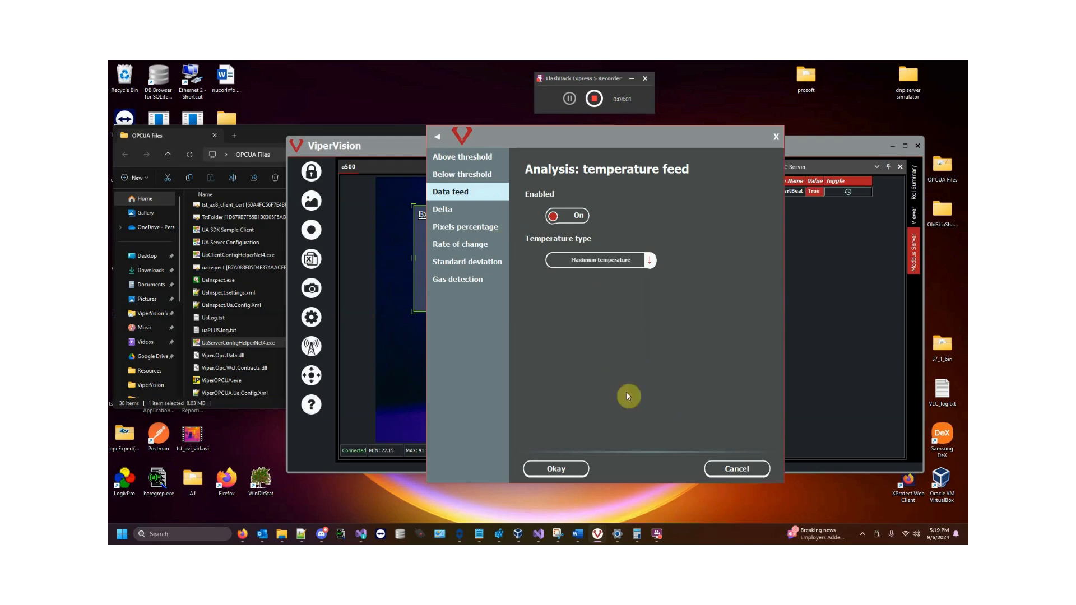
click(556, 469)
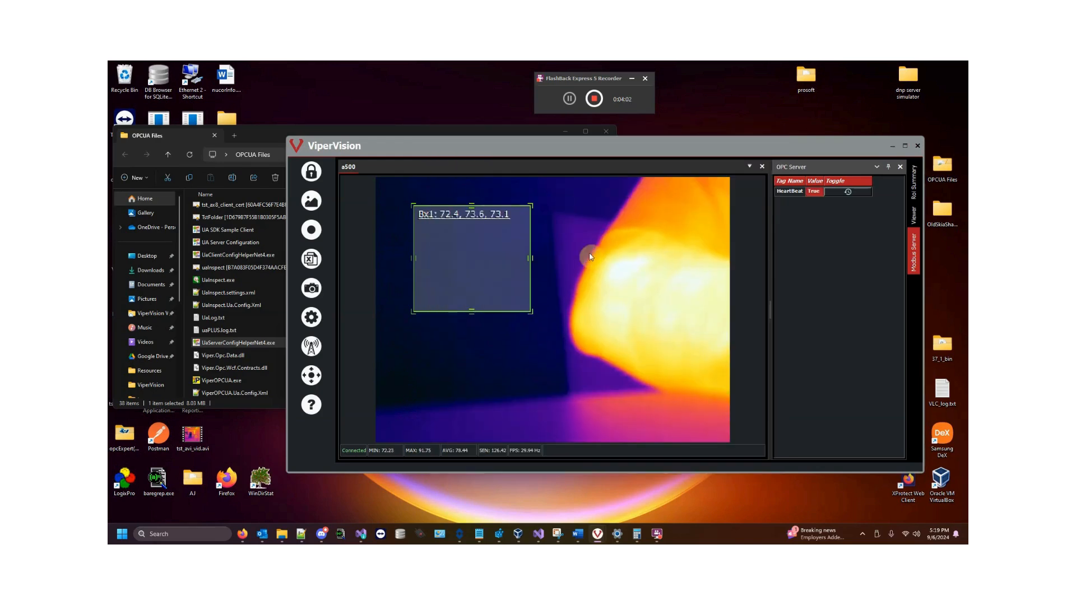
- Add an OPC process to Bx1's Max Temp feed, using the tag a500.Bx1.MaximumValue and output type Double
right_click(544, 248)
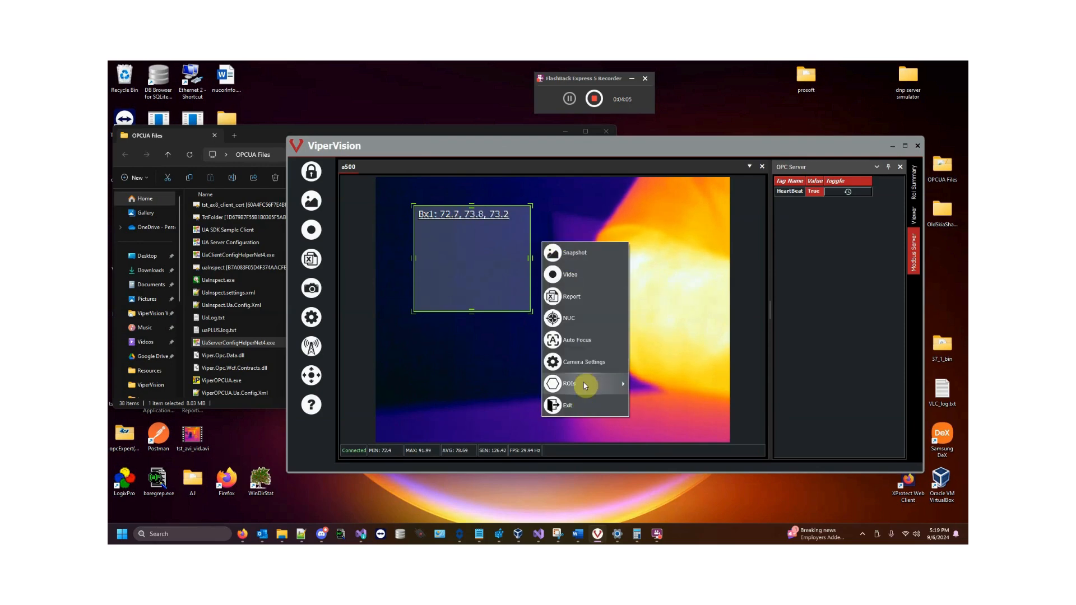
mouse_move(626, 384)
mouse_move(658, 385)
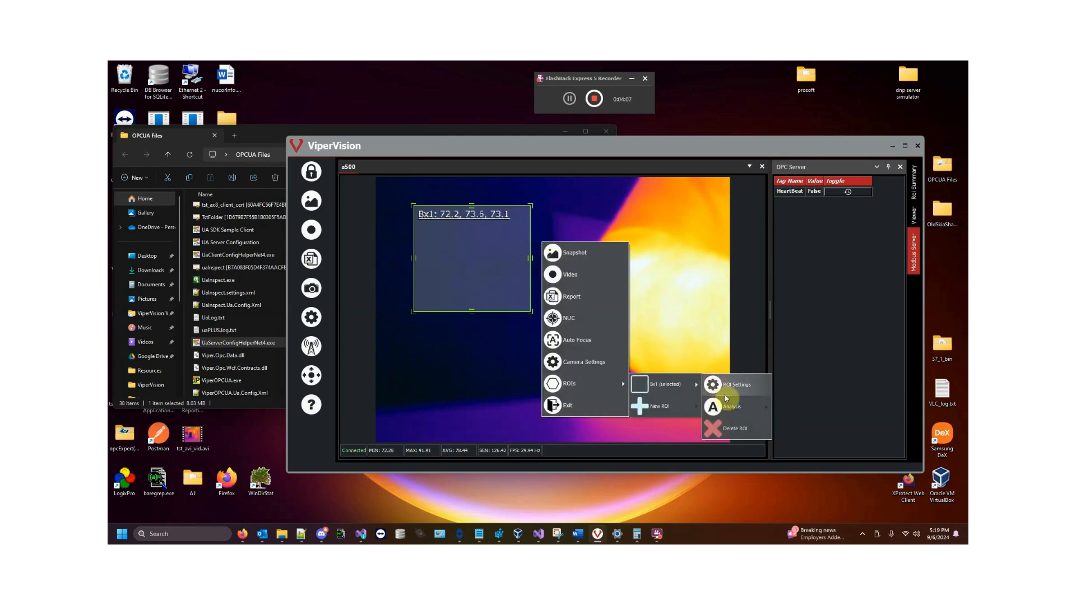
mouse_move(733, 409)
mouse_move(803, 410)
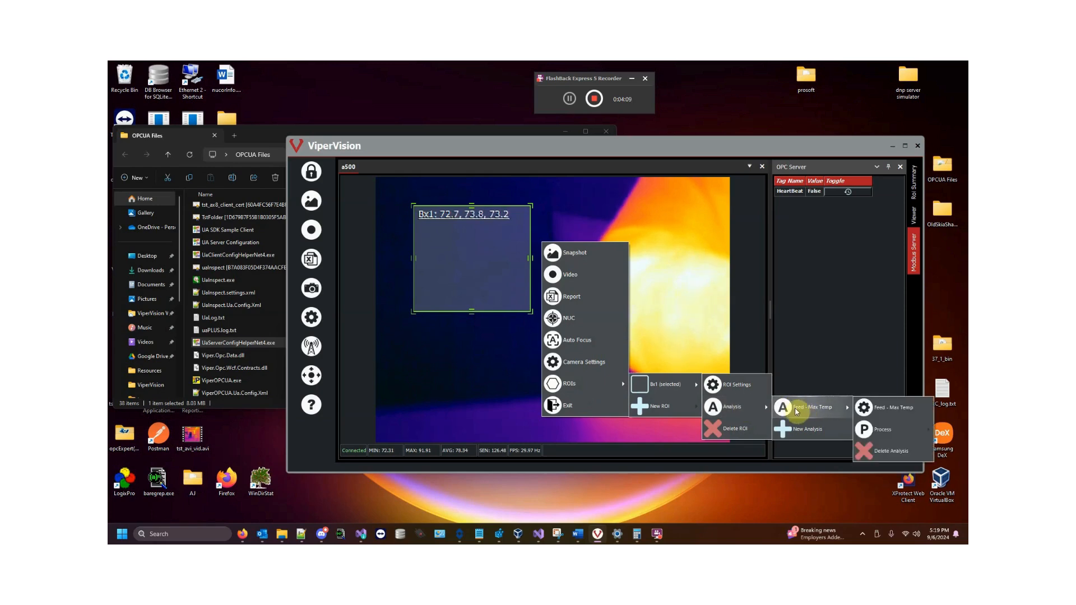
click(883, 429)
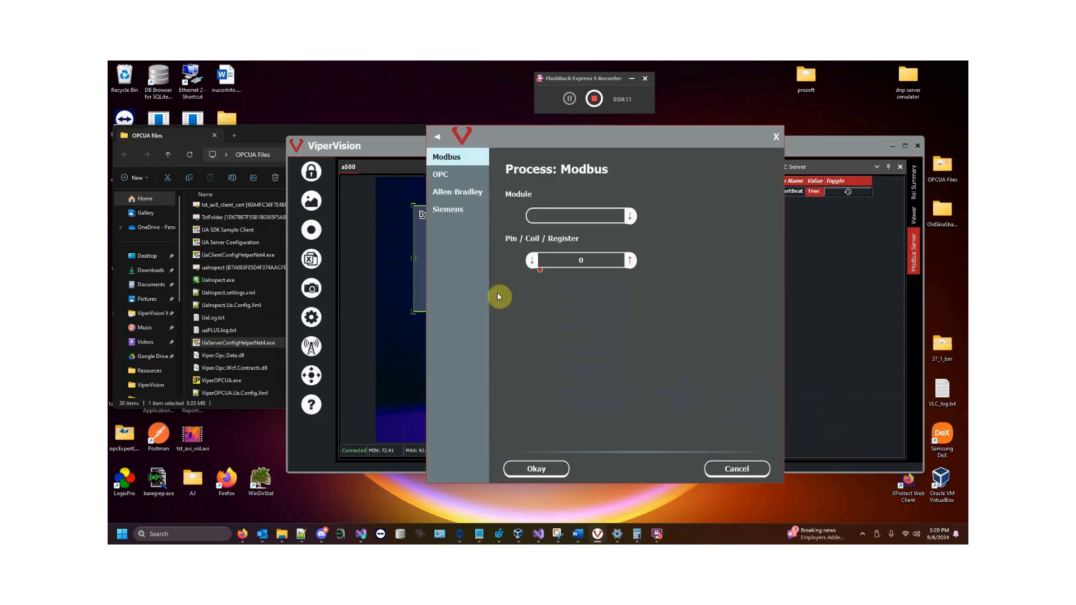
click(456, 173)
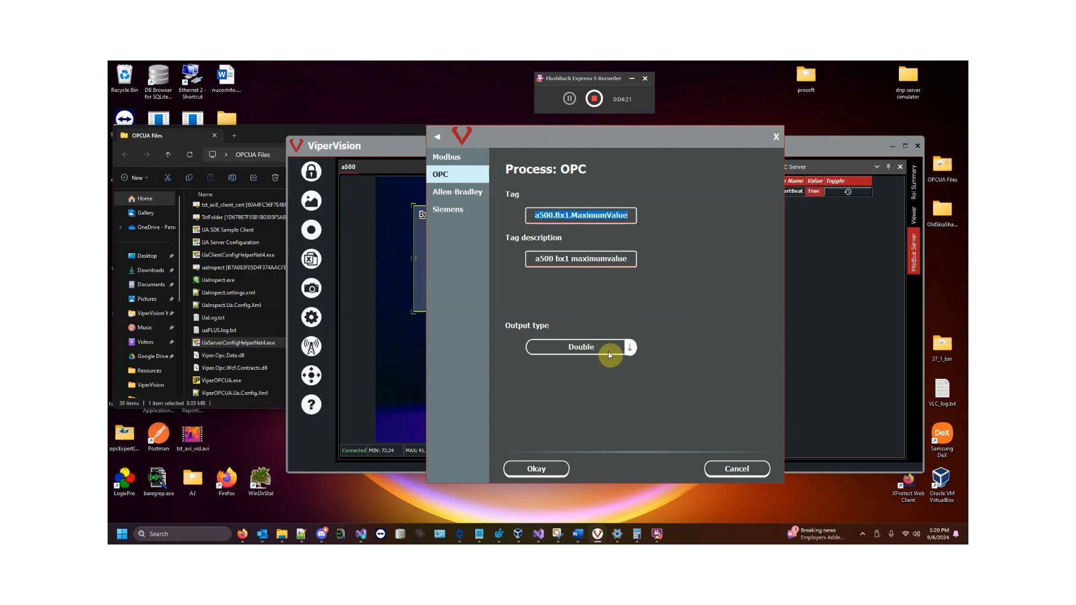
click(537, 470)
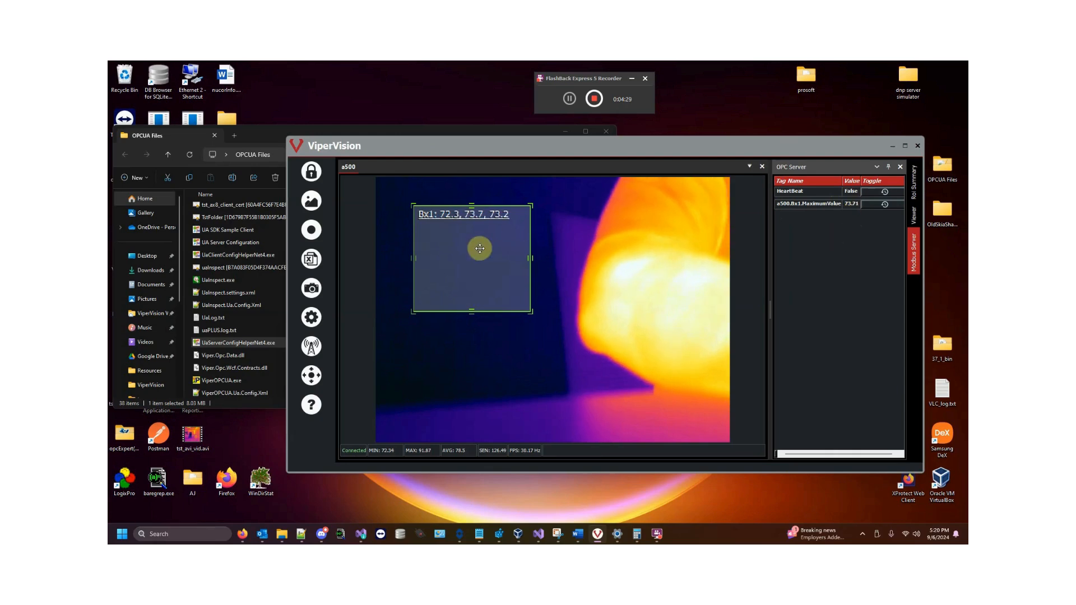
- Launch DA3TestClientUaNet4.exe from the OPCUA Files folder and move its window clear of the folder
click(265, 135)
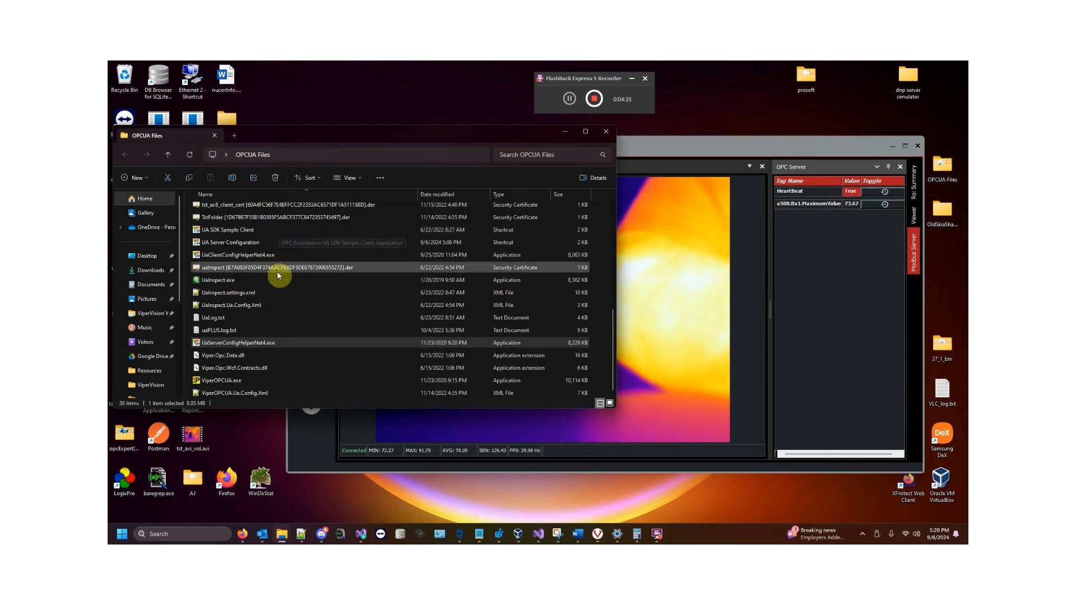
scroll(275, 280, up, 6)
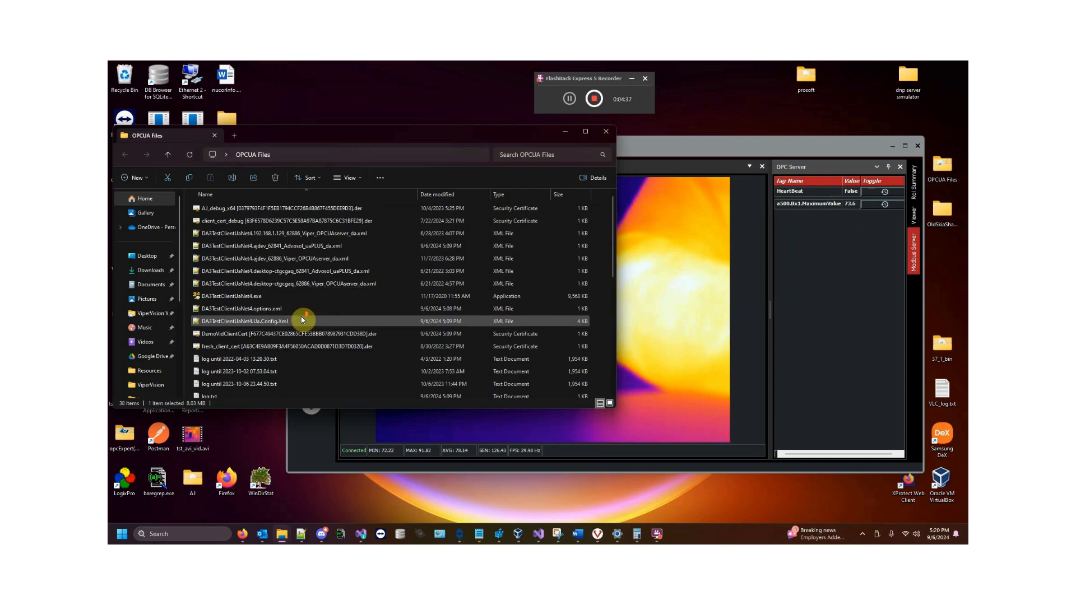
scroll(297, 316, down, 6)
scroll(271, 295, up, 7)
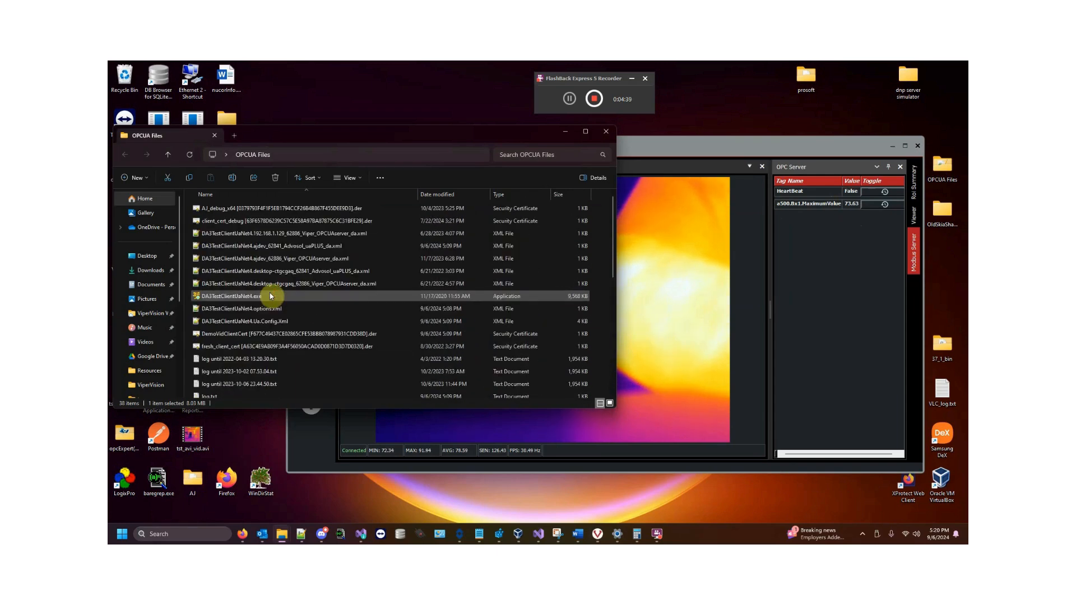
double_click(226, 297)
drag(382, 149, 519, 195)
- Show the running Advosol uaPLUS Server window and select its full endpoint URL
click(863, 535)
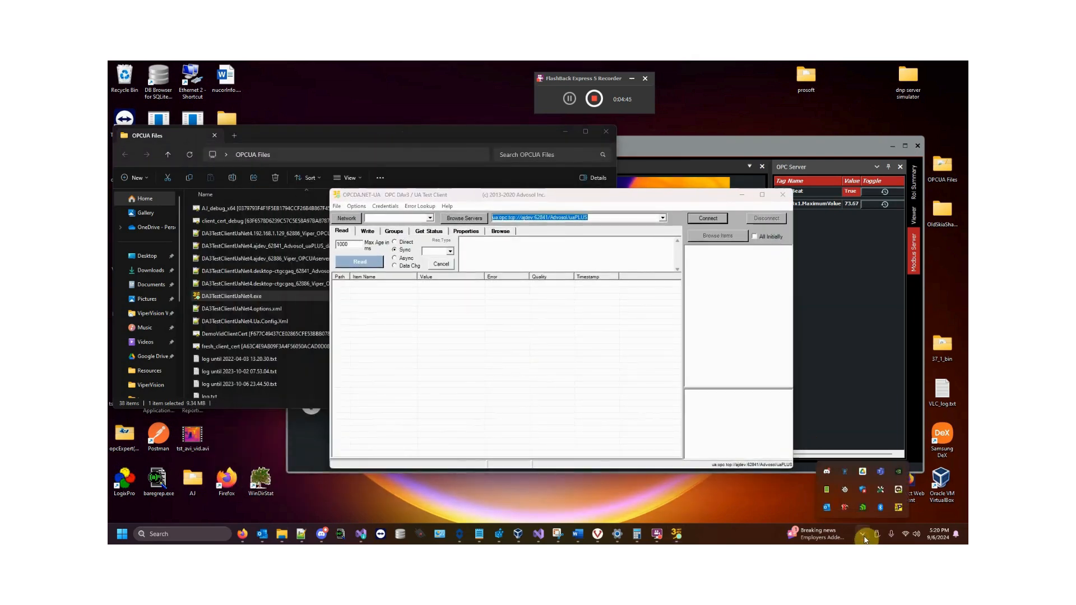
click(899, 508)
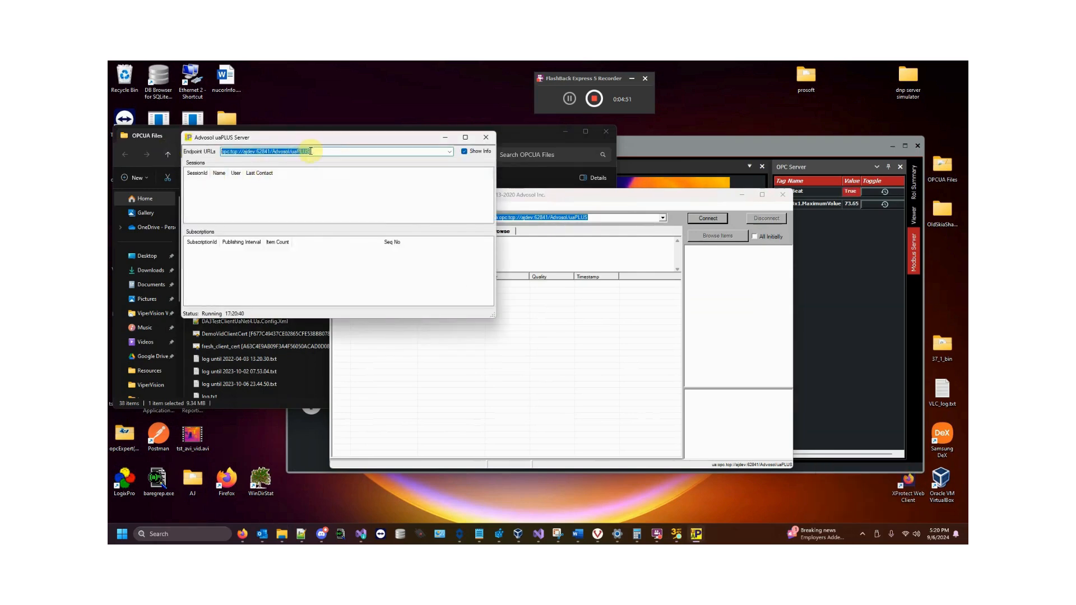
drag(311, 151, 170, 151)
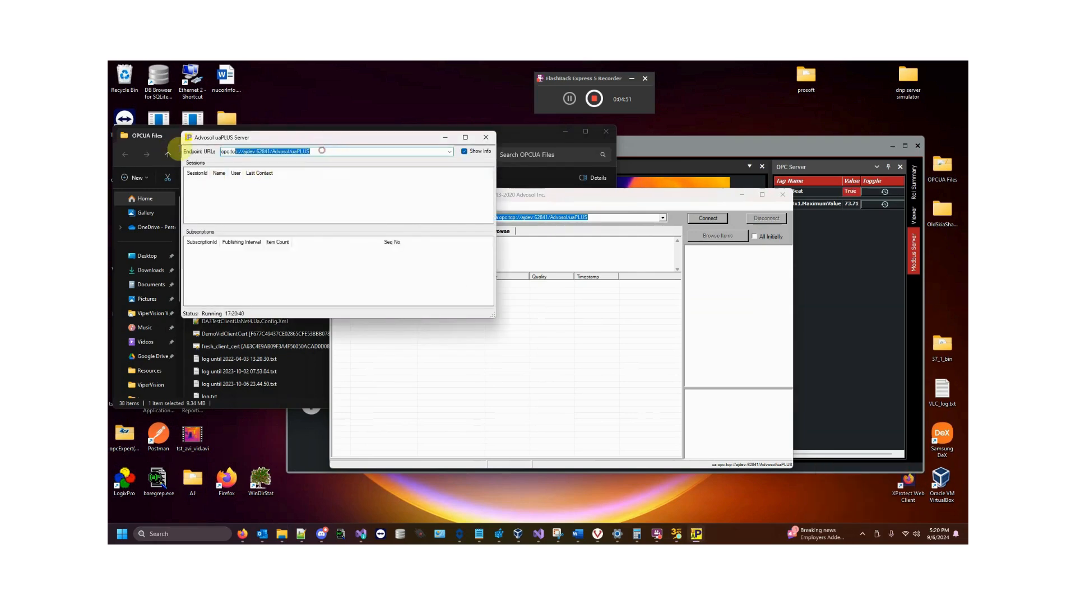
- Try to connect the UA test client to the server URL ua:opc.tcp://ajdev:62841/Advosol/uaPLUS
click(552, 217)
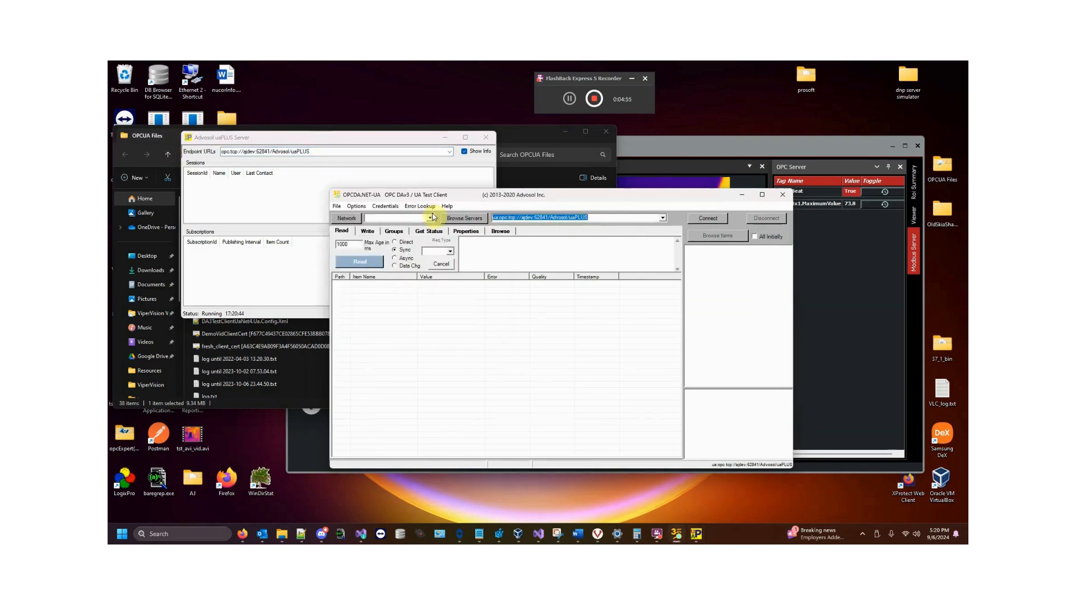
text(u)
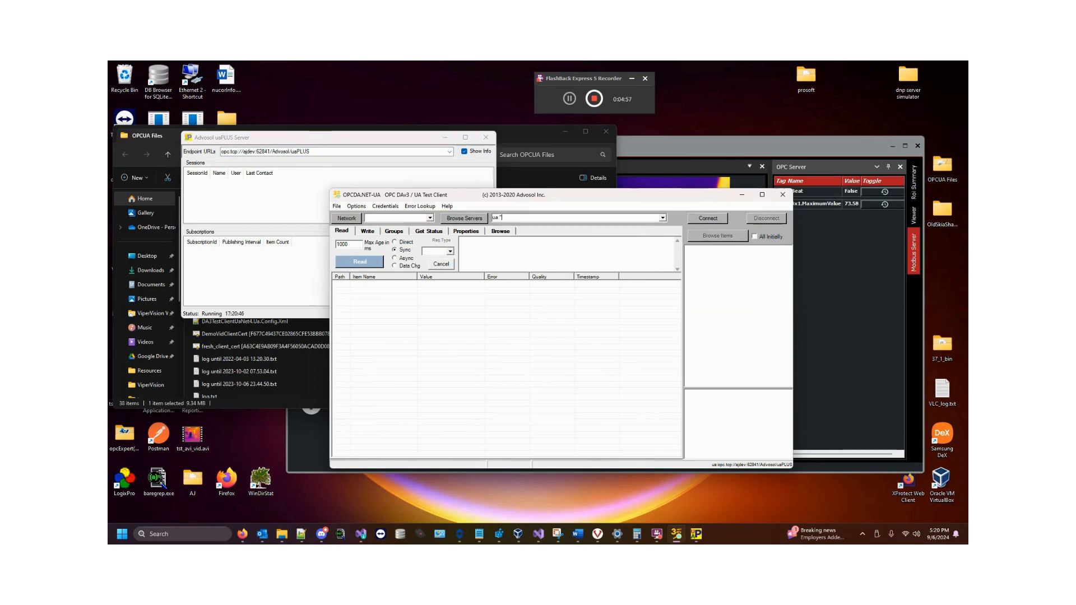
text(a:)
text(opc.tcp://ajdev:62841/Advosol/uaPLUS)
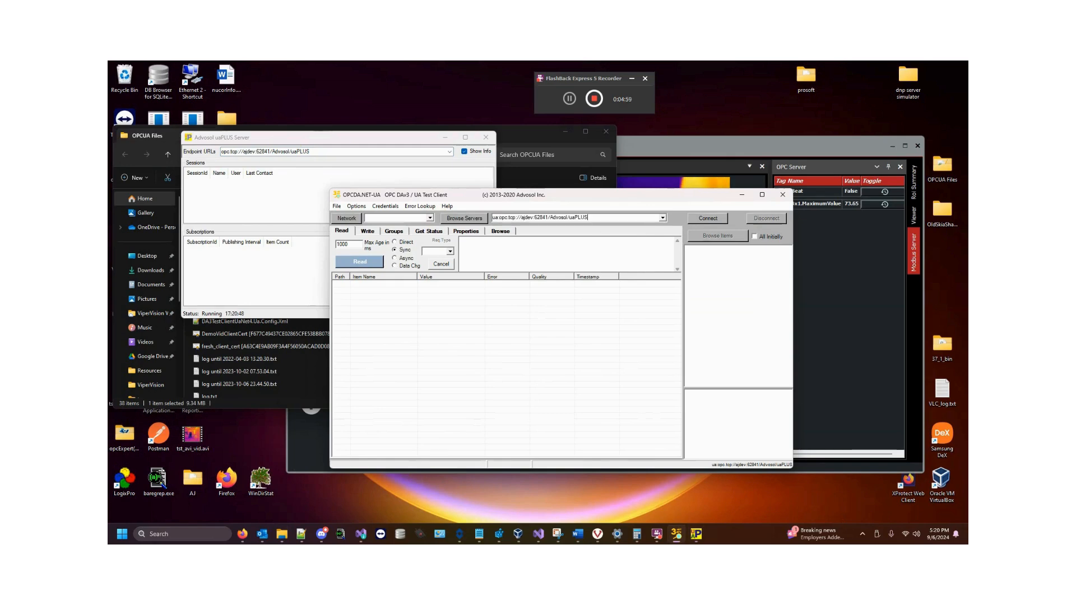
click(706, 220)
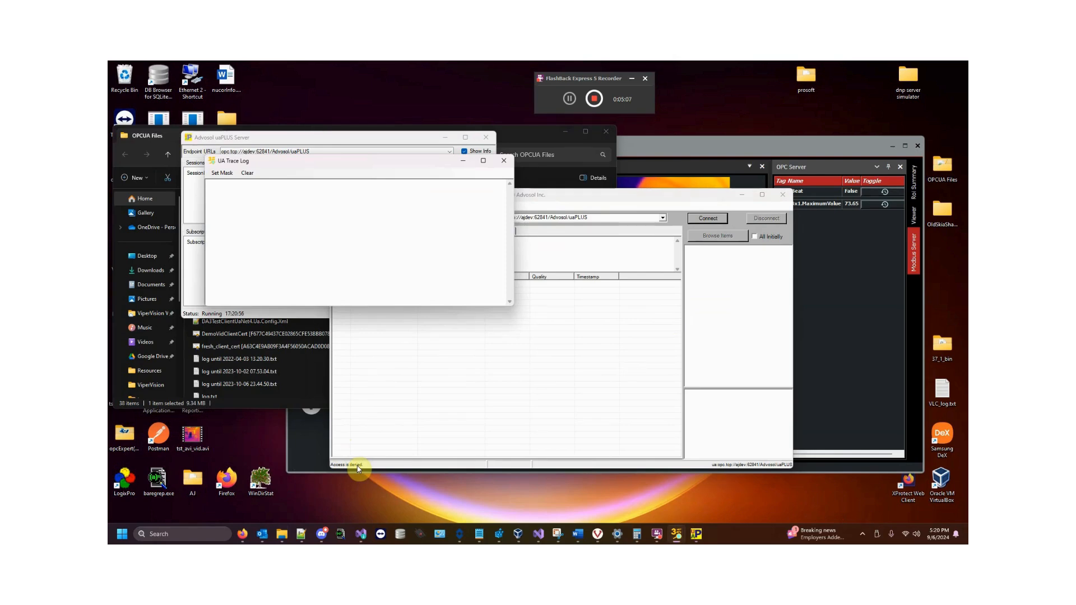
- Close the trace log and the test client, and minimize the uaPLUS Server window
click(504, 163)
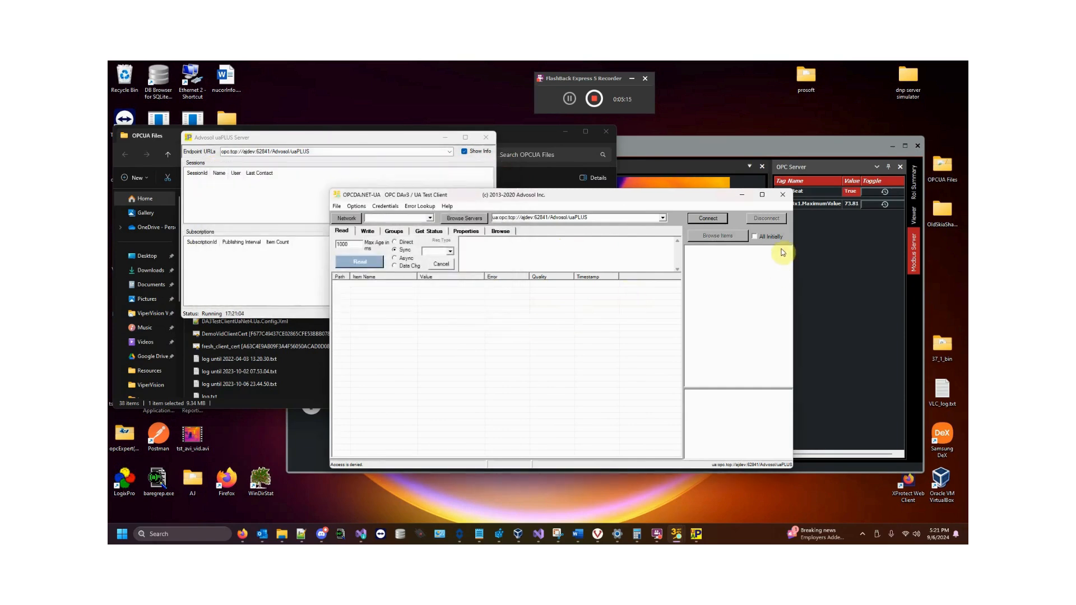
click(783, 194)
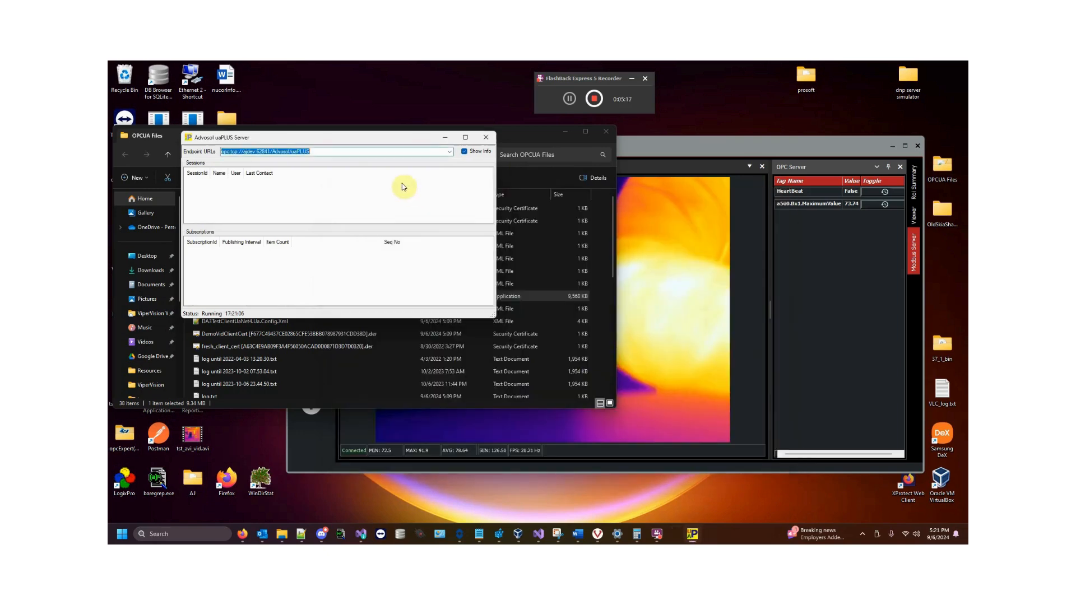
click(444, 137)
- Run UaClientConfigHelperNet4.exe from the OPCUA Files folder as administrator
scroll(365, 263, down, 5)
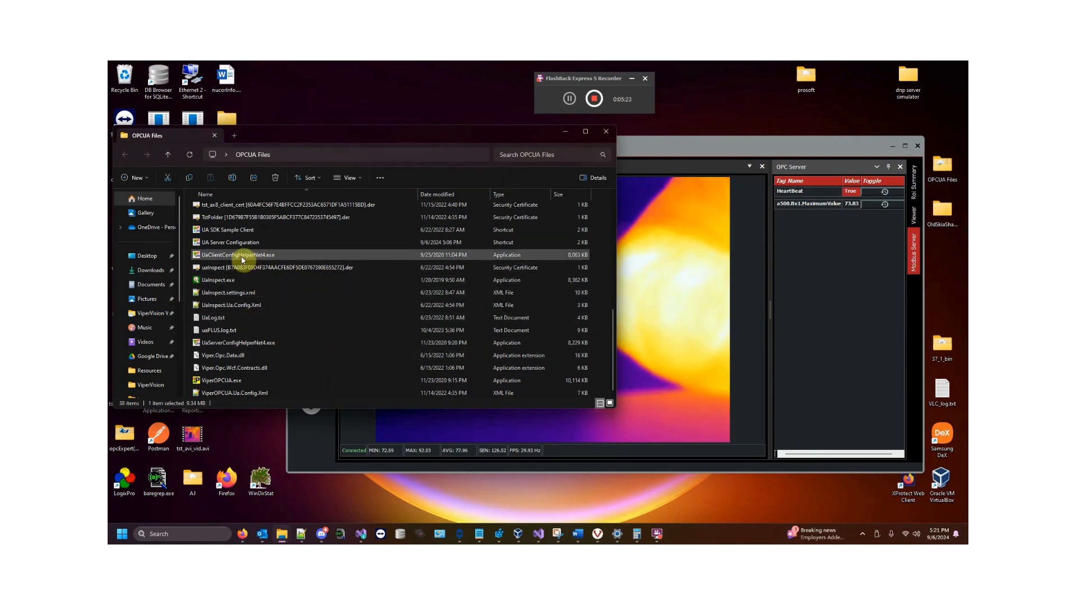
mouse_move(221, 257)
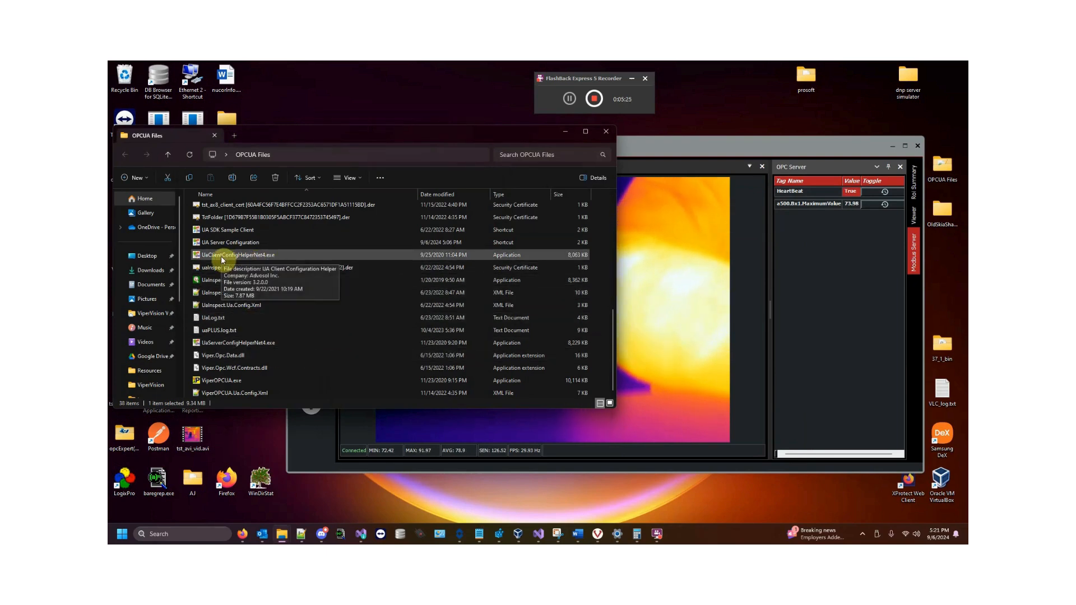
right_click(222, 260)
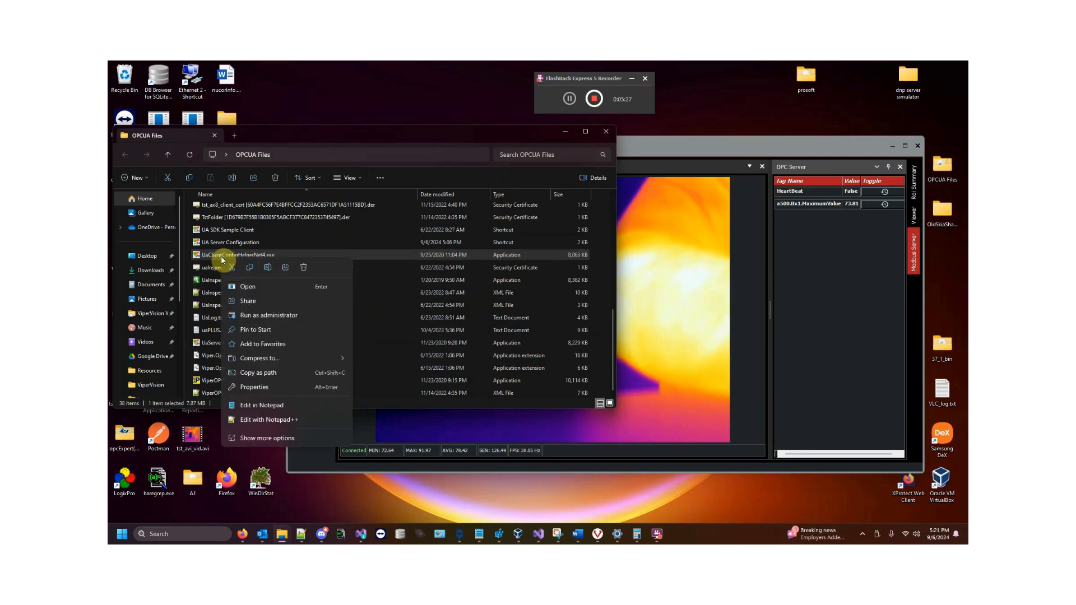
click(260, 314)
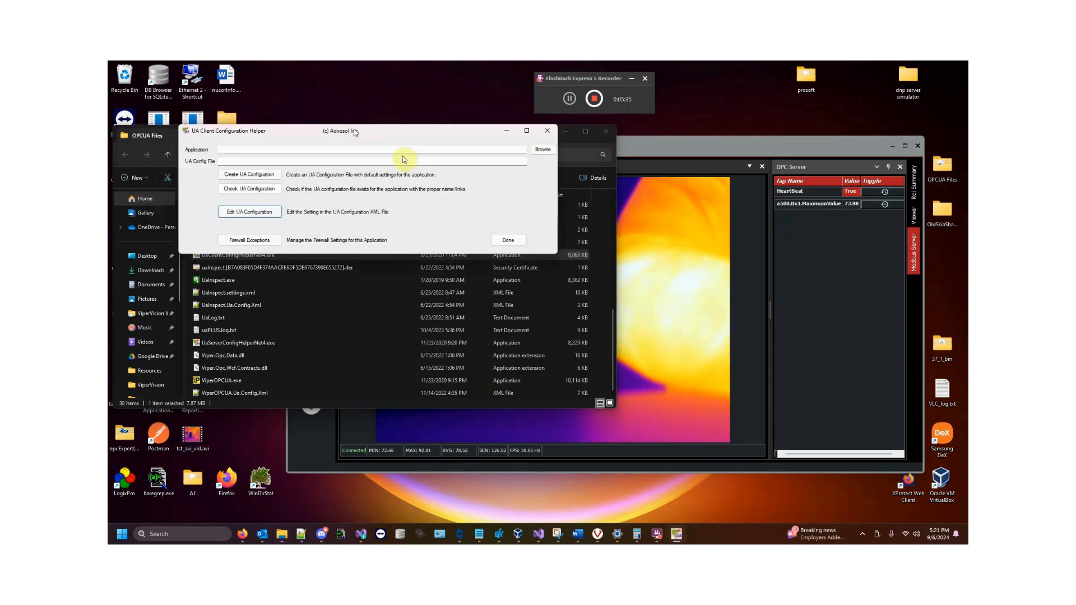
drag(355, 132, 434, 196)
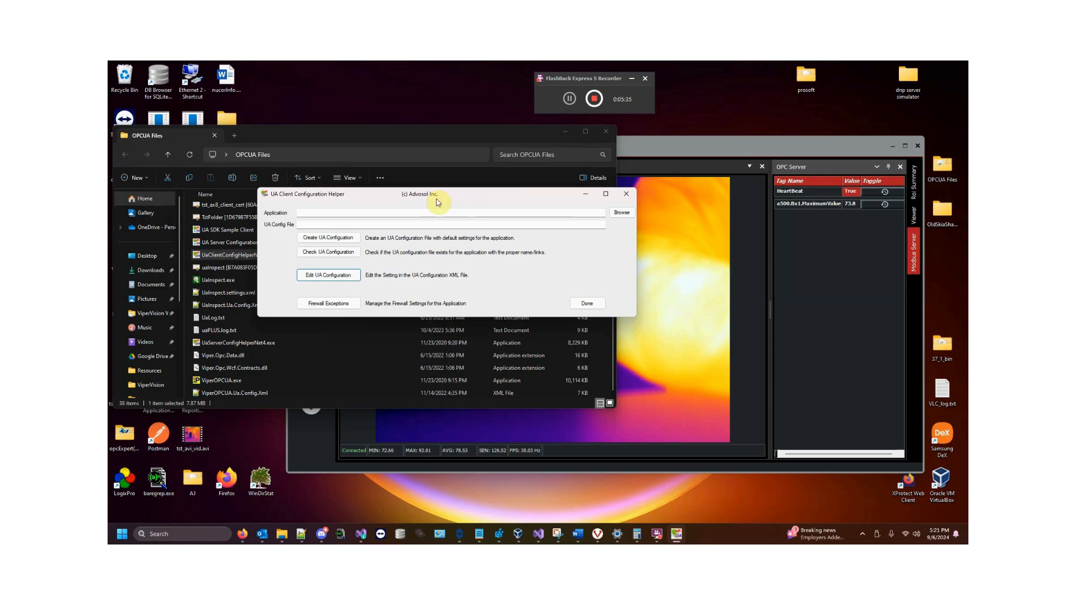
- Load DA3TestClientUaNet4.exe as the application in the client configuration helper and open its UA configuration for editing
click(621, 213)
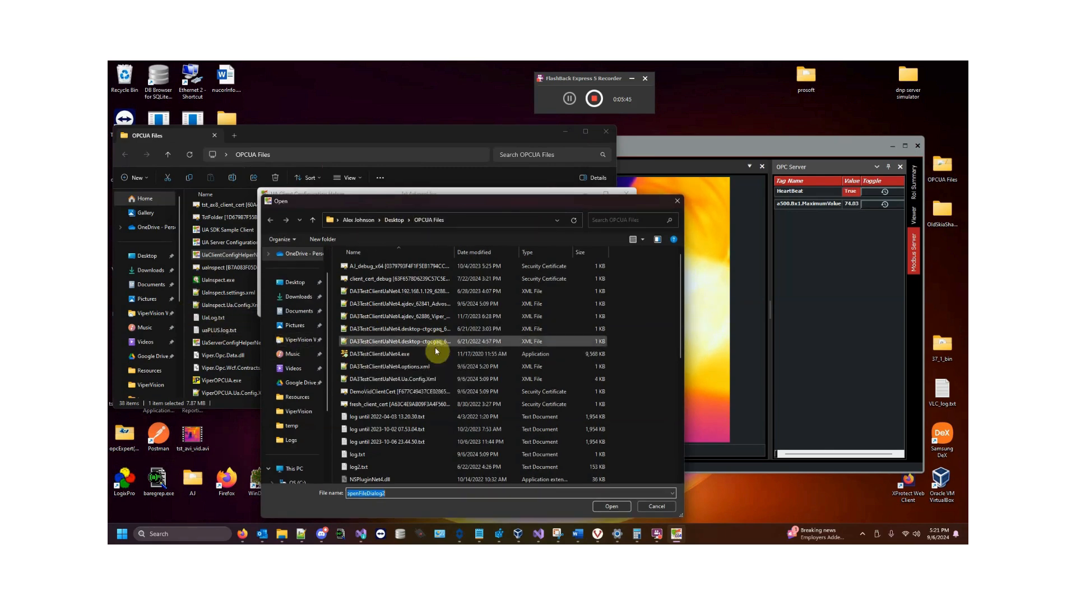
click(395, 358)
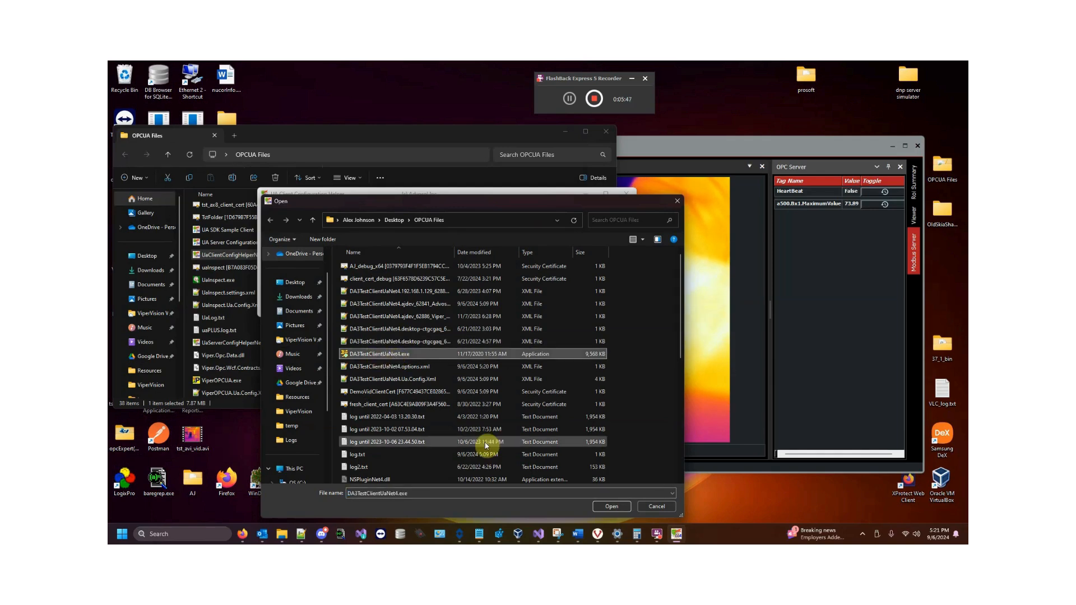
click(603, 506)
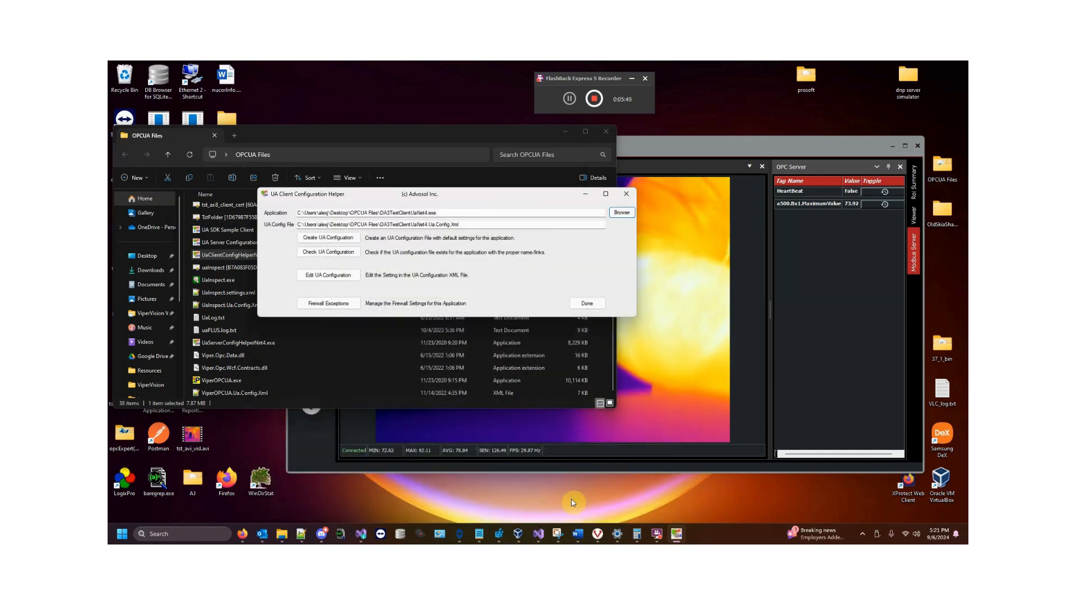
click(339, 276)
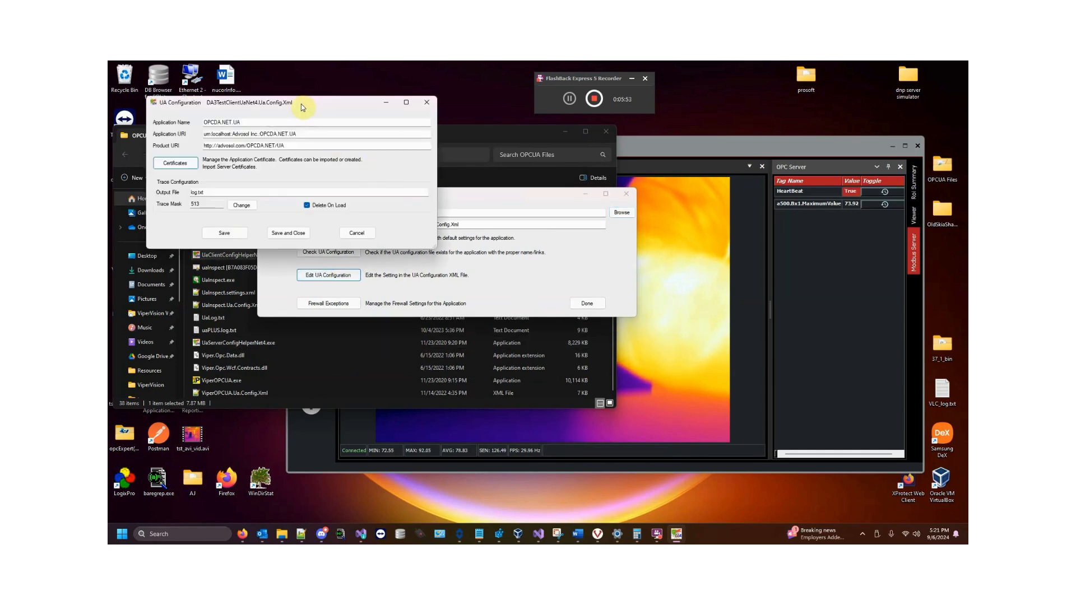
drag(301, 103, 543, 185)
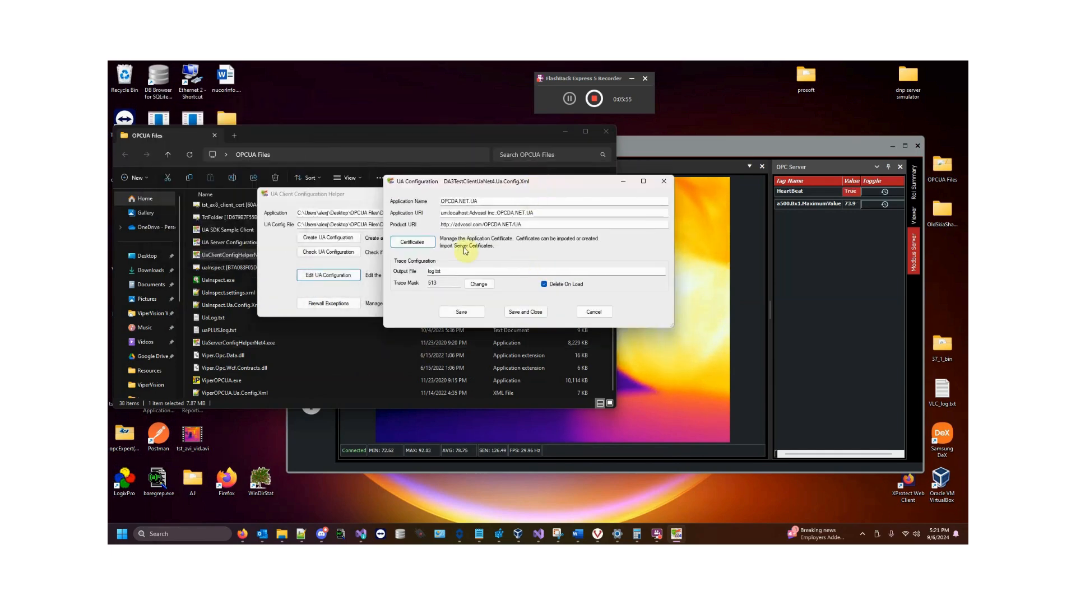
- Create a new self-signed client certificate named DemoVideoClientCertificate for the test client
click(413, 242)
drag(330, 113, 552, 160)
drag(516, 266, 407, 274)
key(BackSpace)
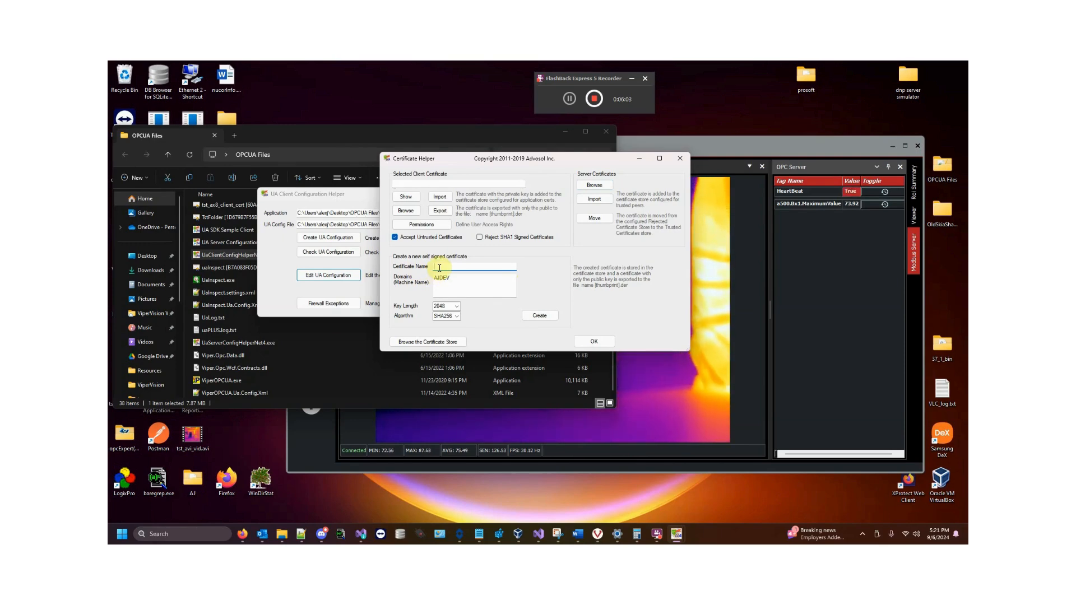
text(DemoVideo)
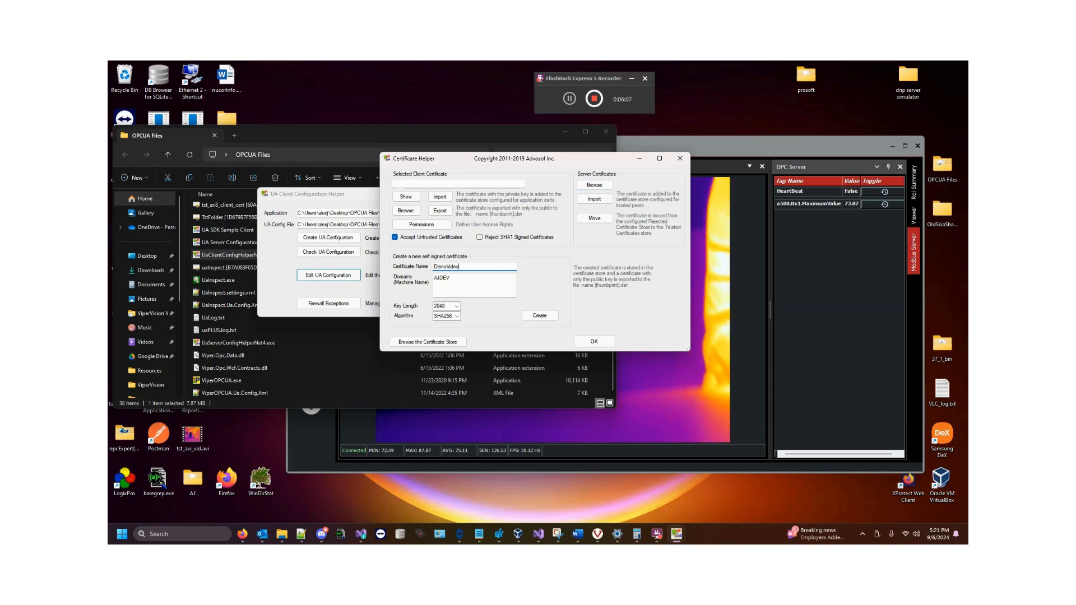
text(Clien)
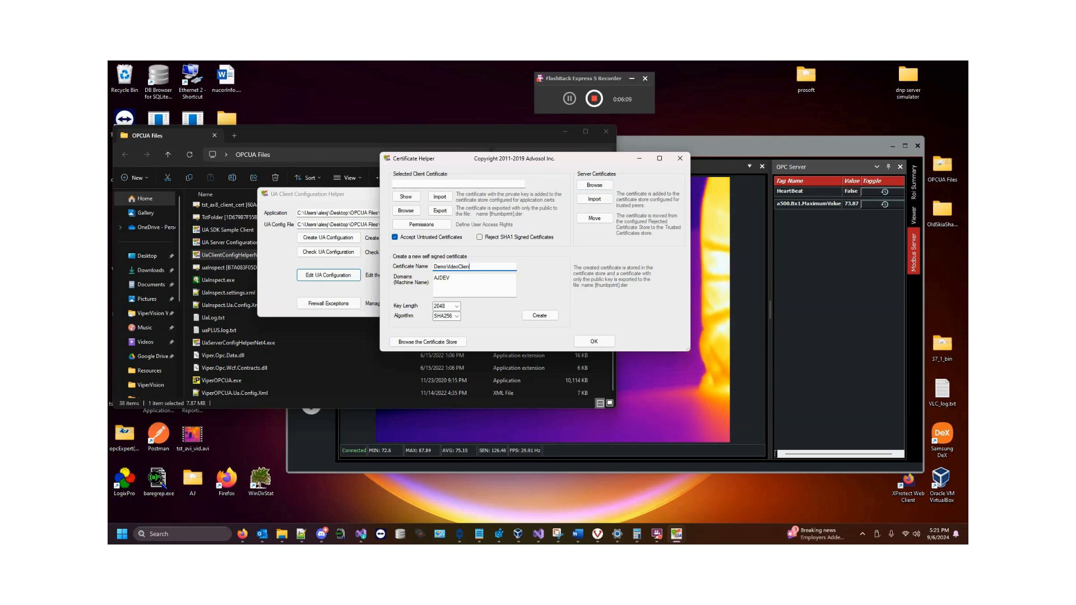
text(tCert)
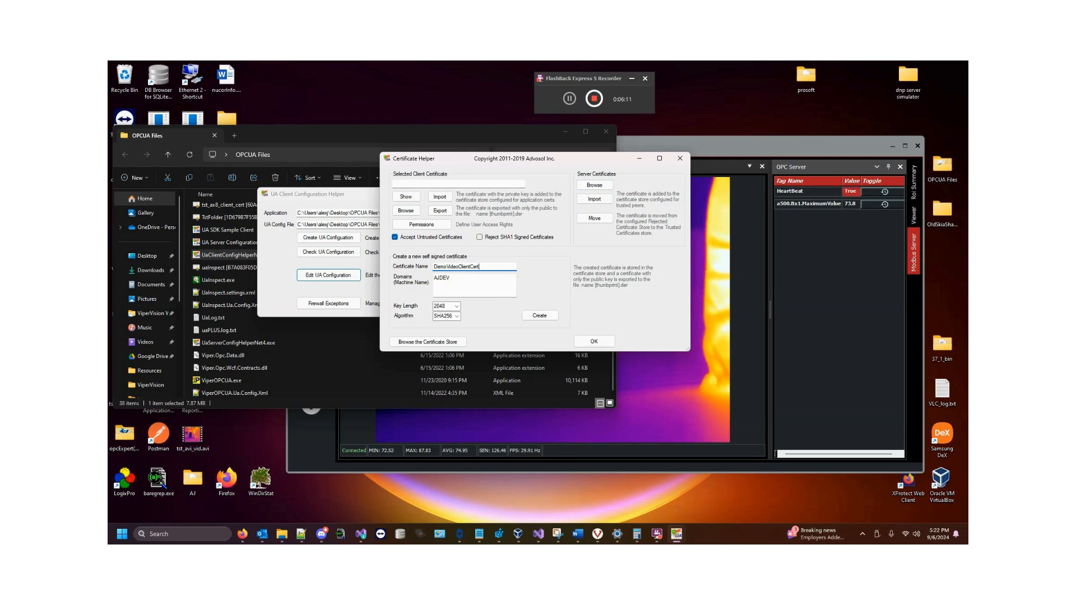
text(ificate)
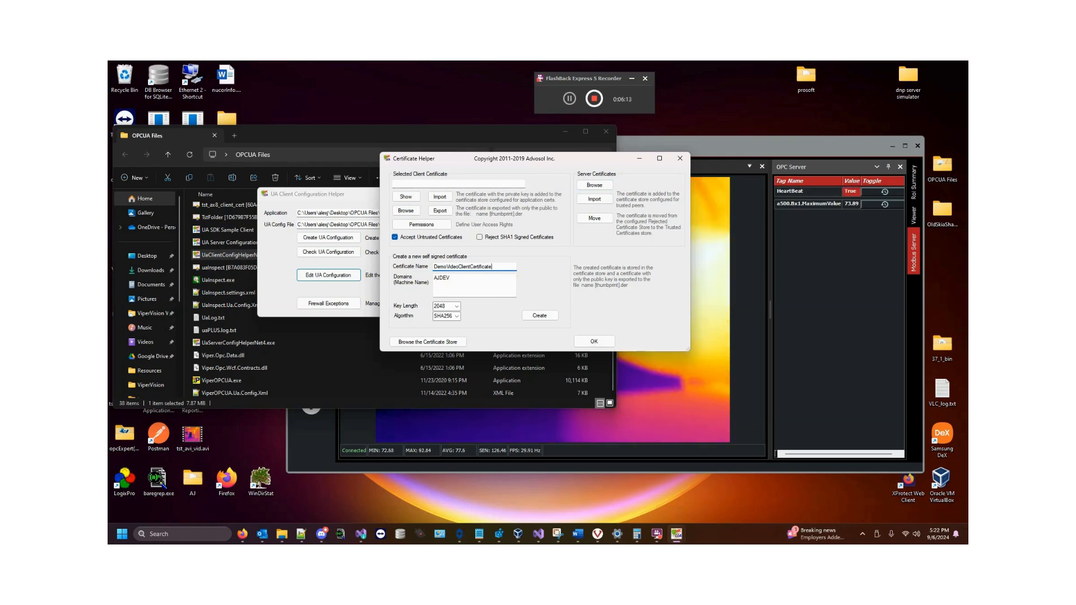
click(538, 316)
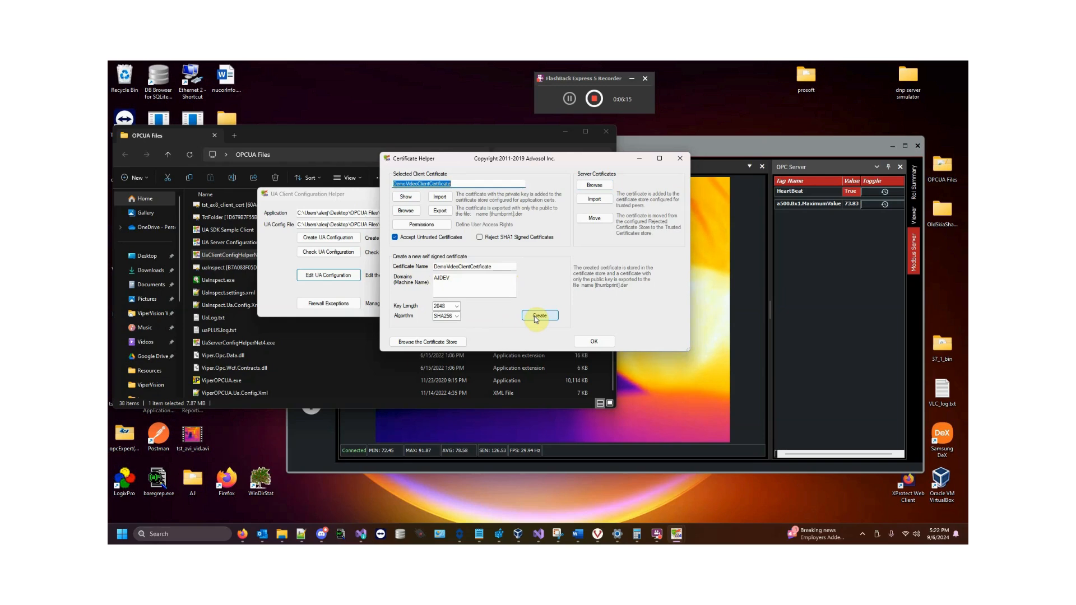
- Accept the client certificate, save the UA configuration, and finish the client configuration helper
click(593, 342)
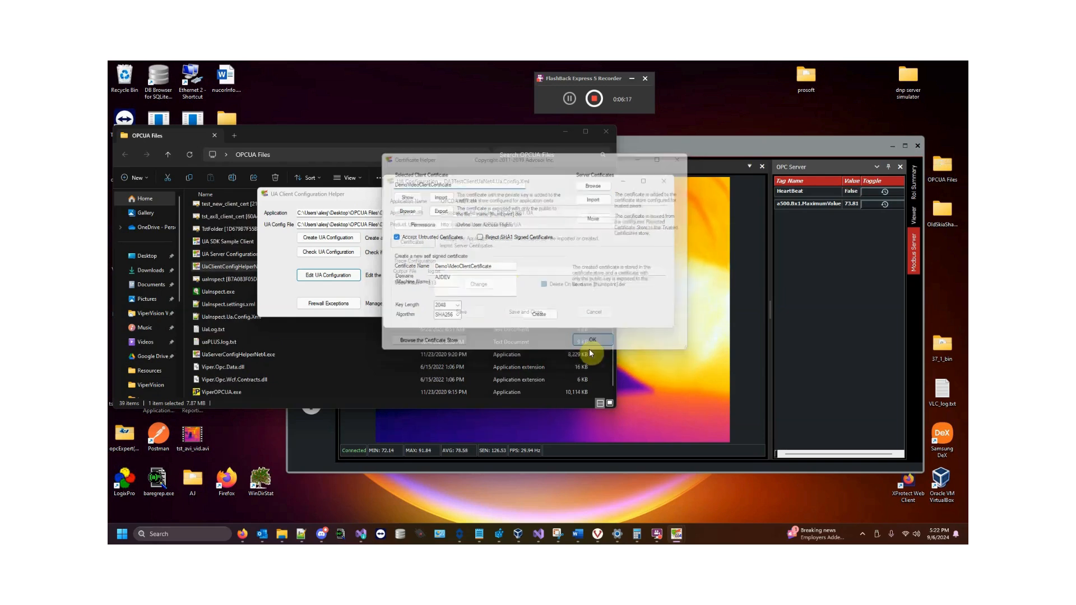
click(523, 312)
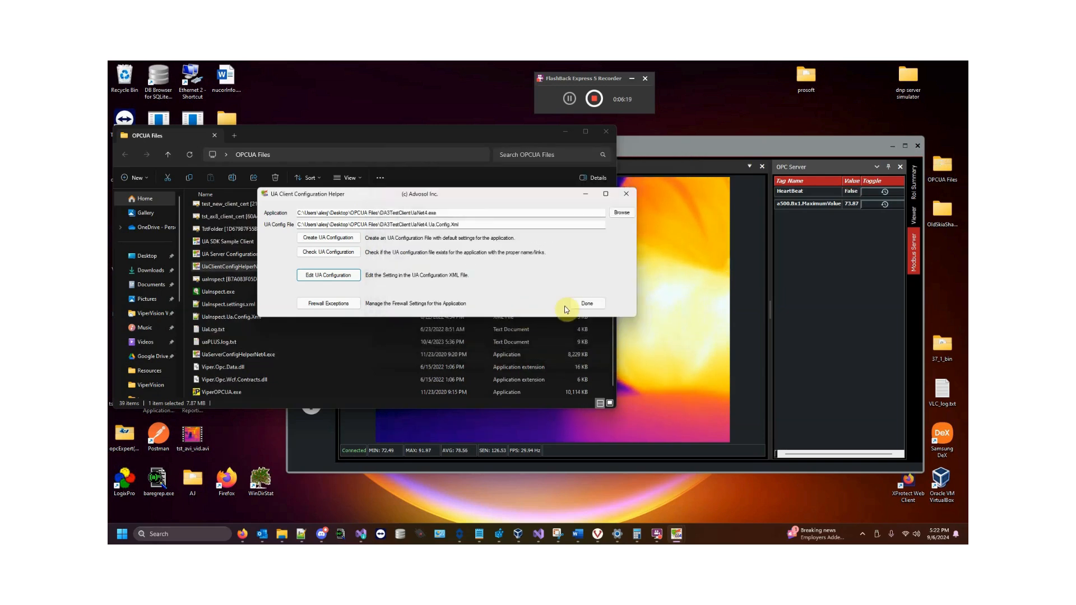
click(586, 304)
- Launch DA3TestClientUaNet4.exe from the OPCUA Files folder and connect it to the uaPLUS server
drag(362, 136, 588, 150)
scroll(479, 314, up, 8)
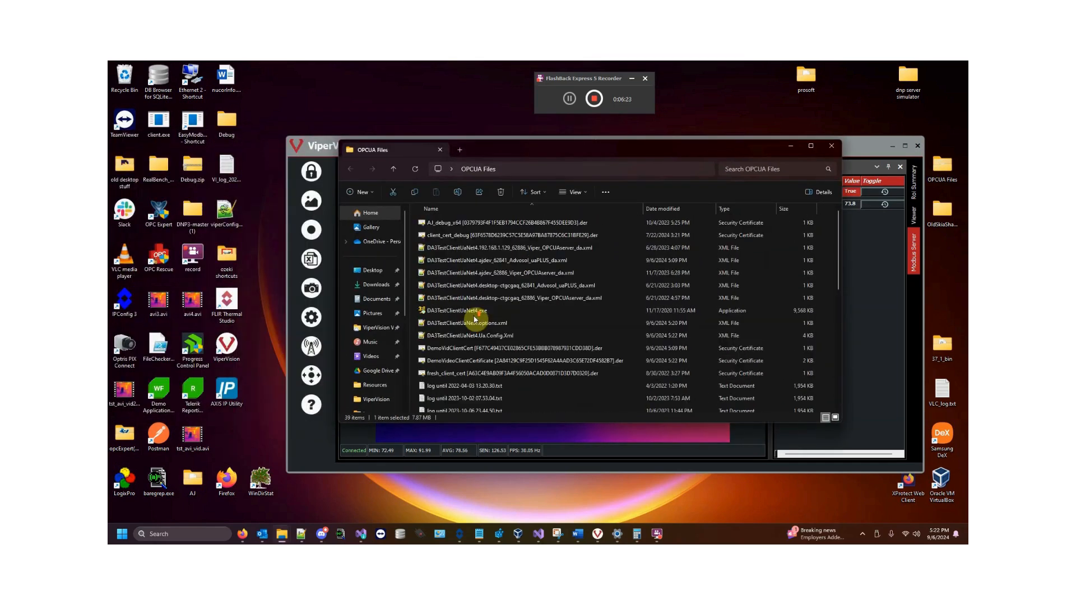
double_click(458, 310)
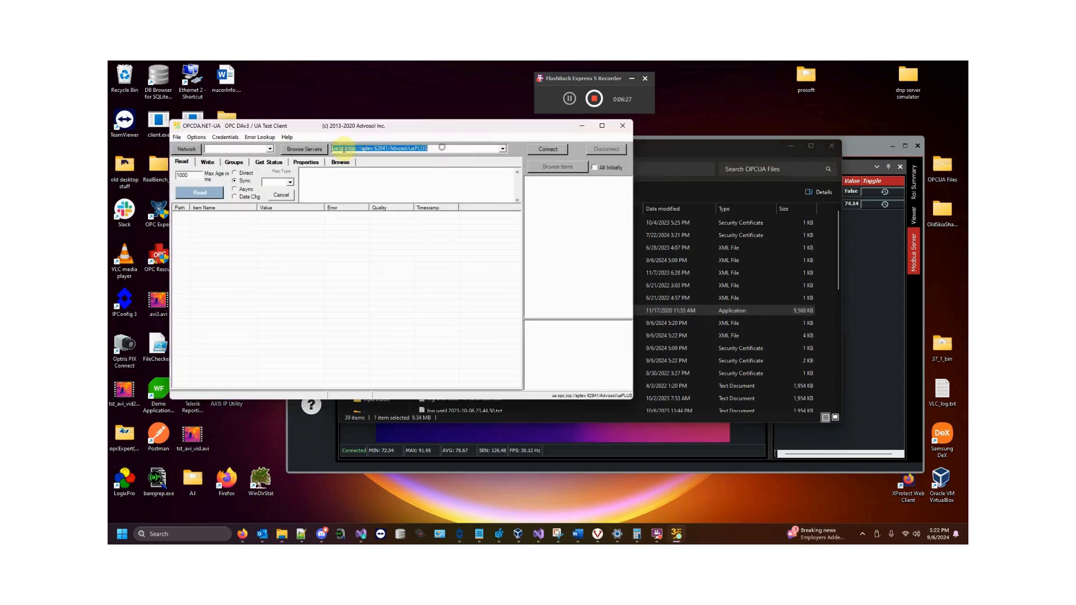
click(537, 150)
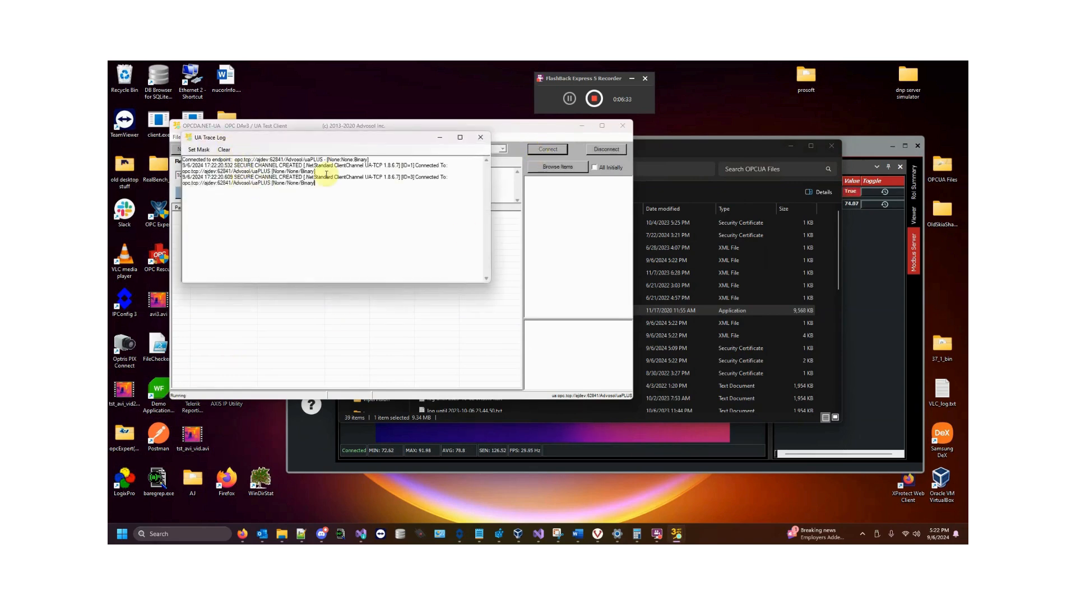
- Return to the test client, browse the server's items, and list the tags in the DAplugin folder
click(275, 345)
click(554, 168)
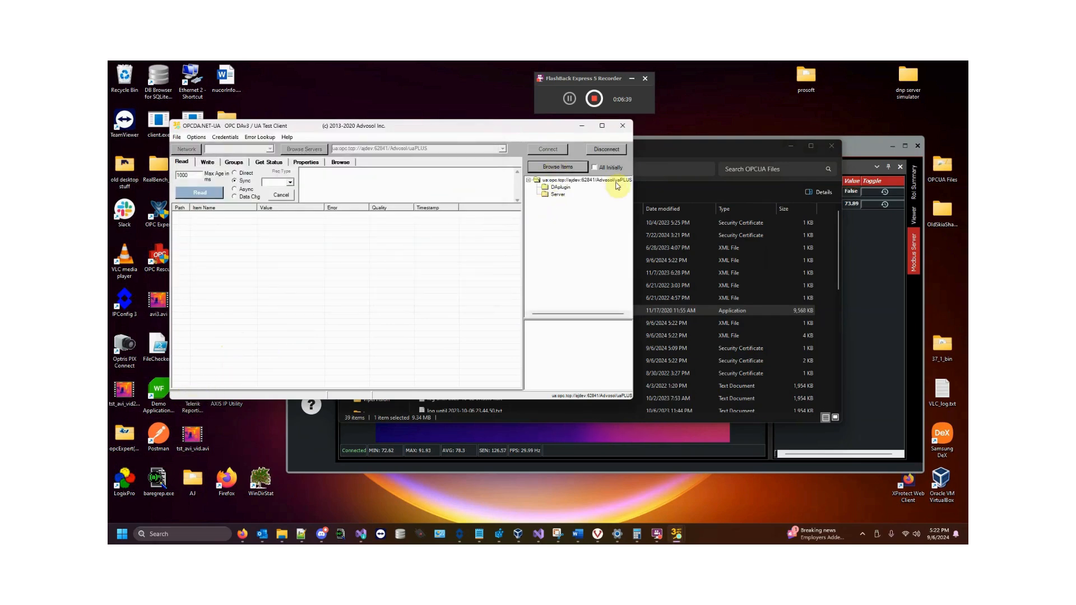
click(553, 190)
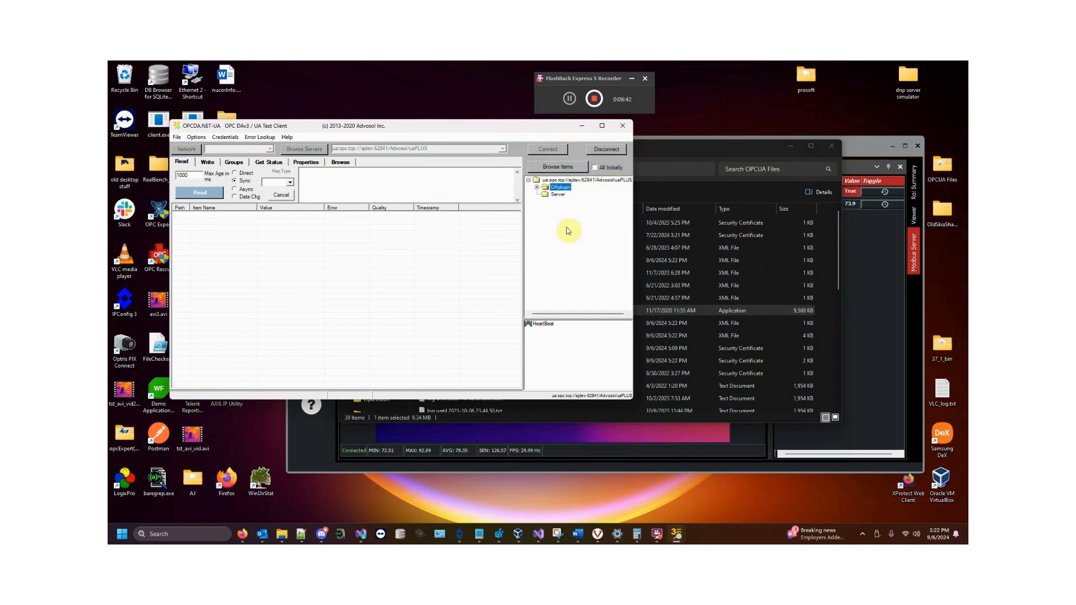
- Add the HeartBeat tag to the items to read and read it in data-change mode
click(543, 325)
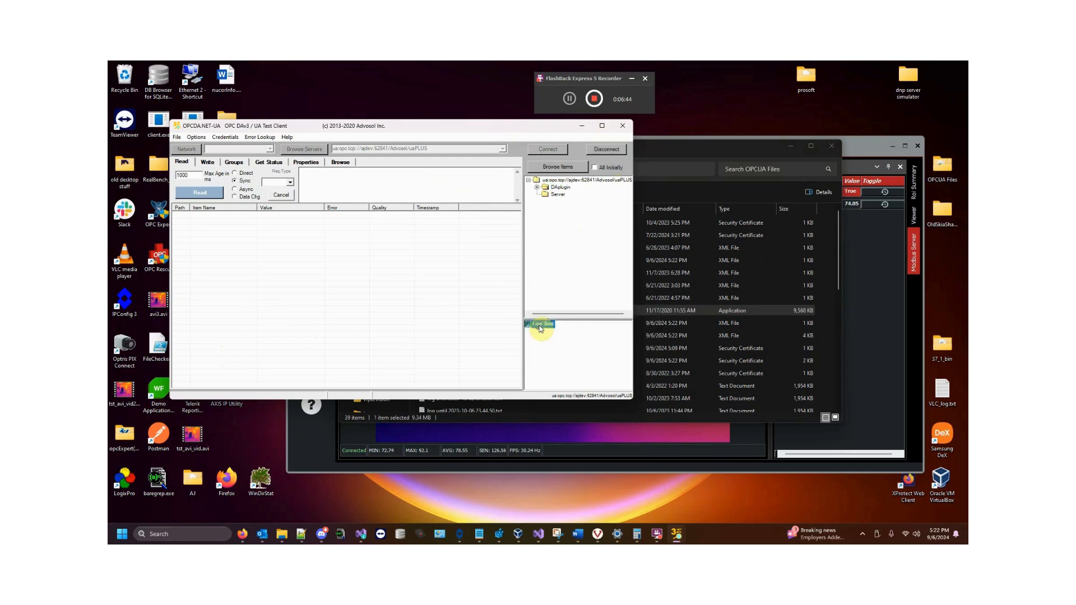
right_click(542, 326)
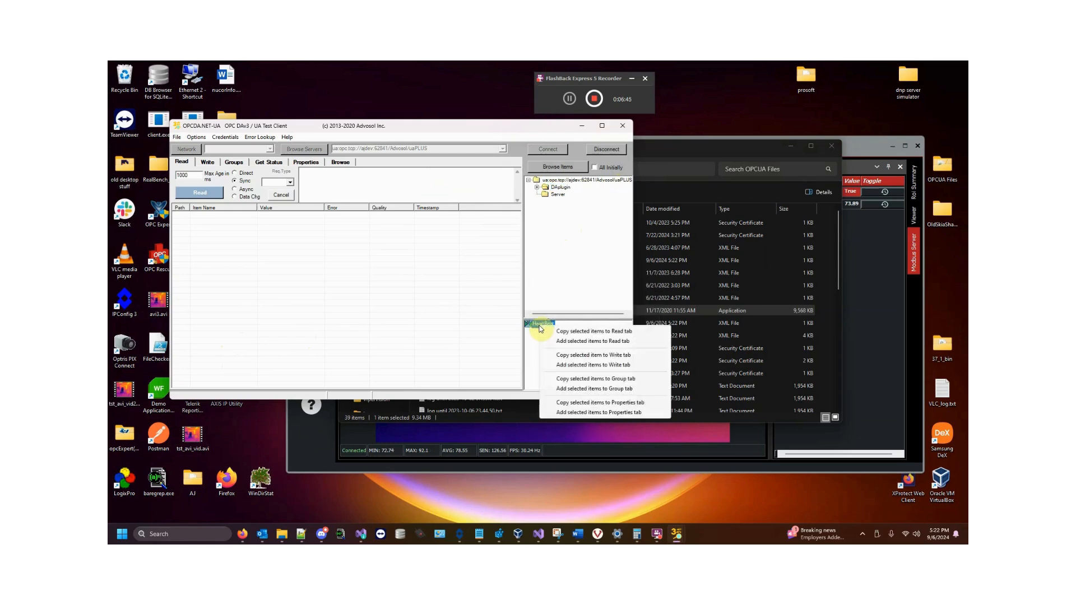
click(580, 365)
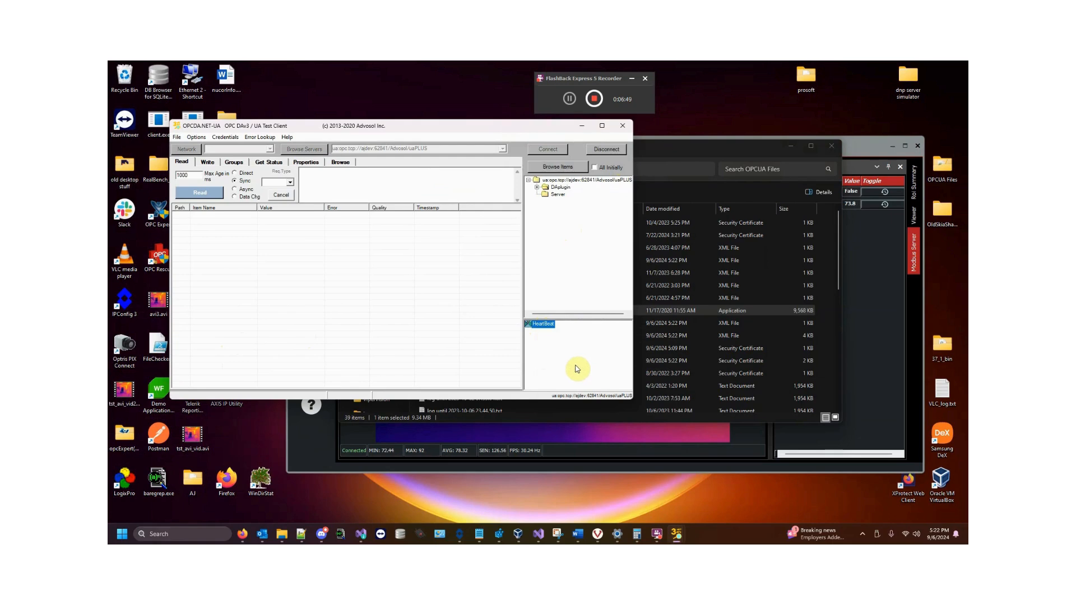
right_click(542, 324)
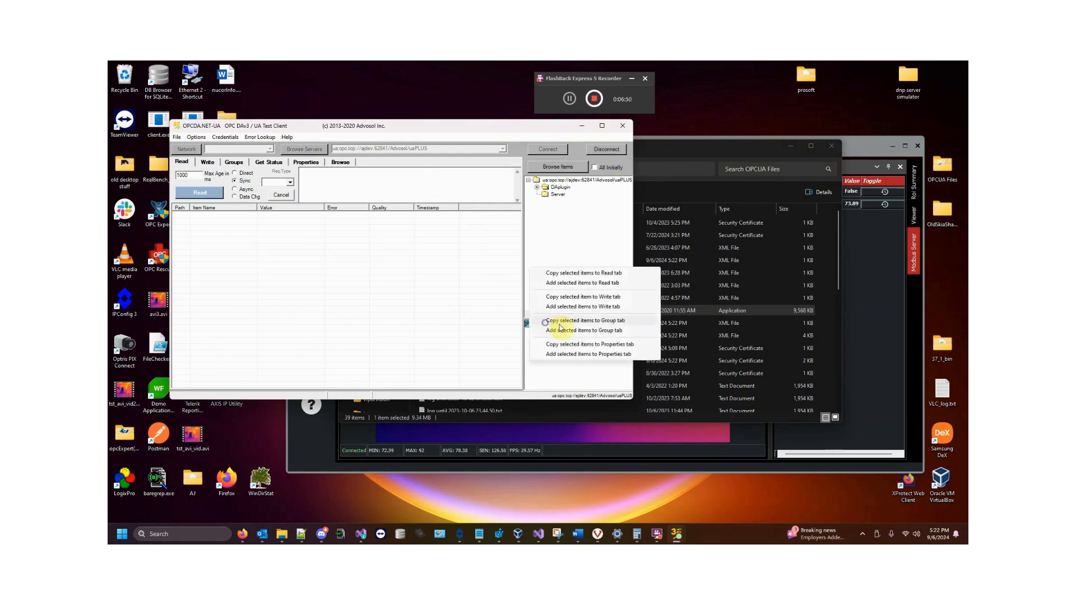
click(577, 283)
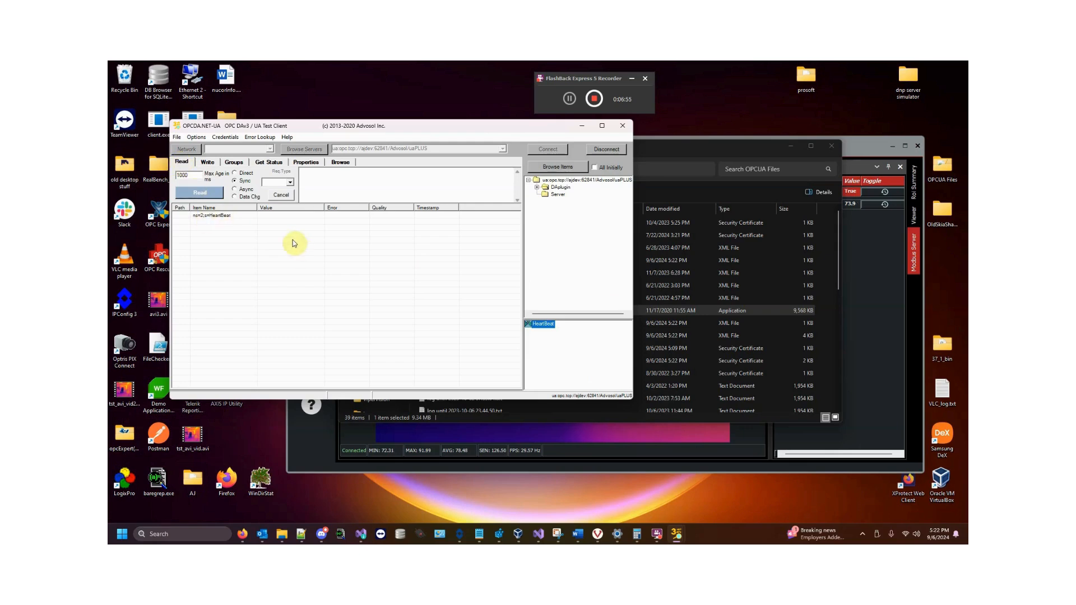
click(235, 197)
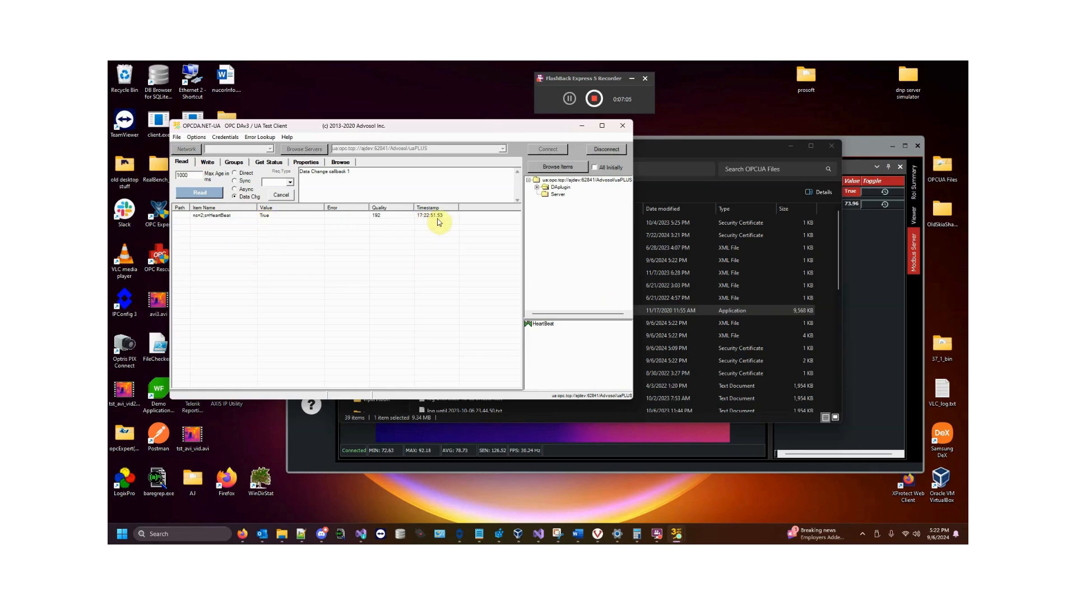
- Add the MaximumValue tag from DAplugin's a500 > Bx1 folder to the read items and read it along with HeartBeat
click(536, 187)
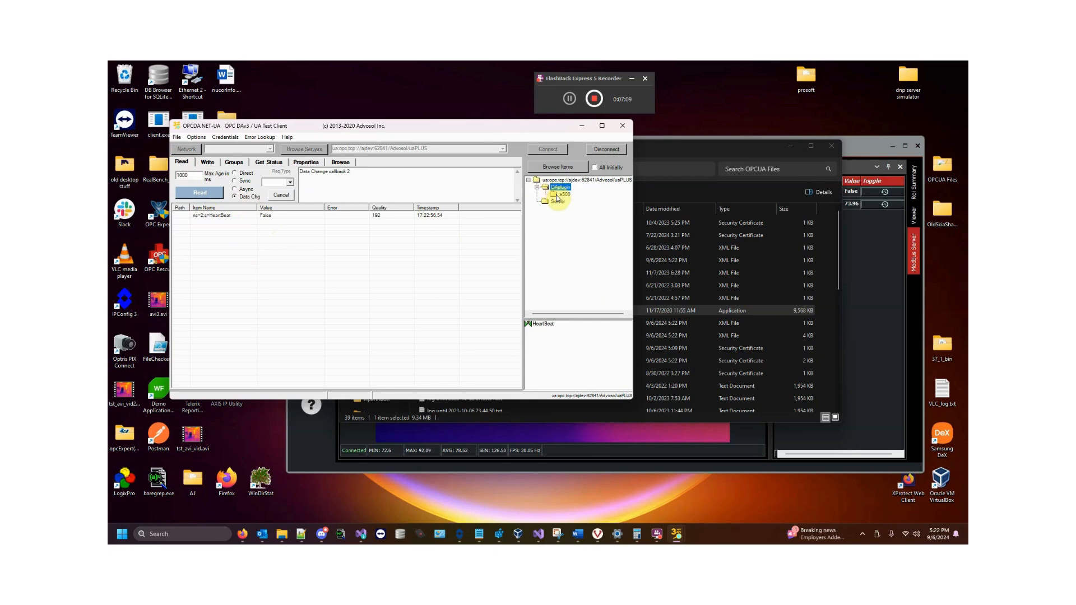
click(559, 195)
double_click(559, 195)
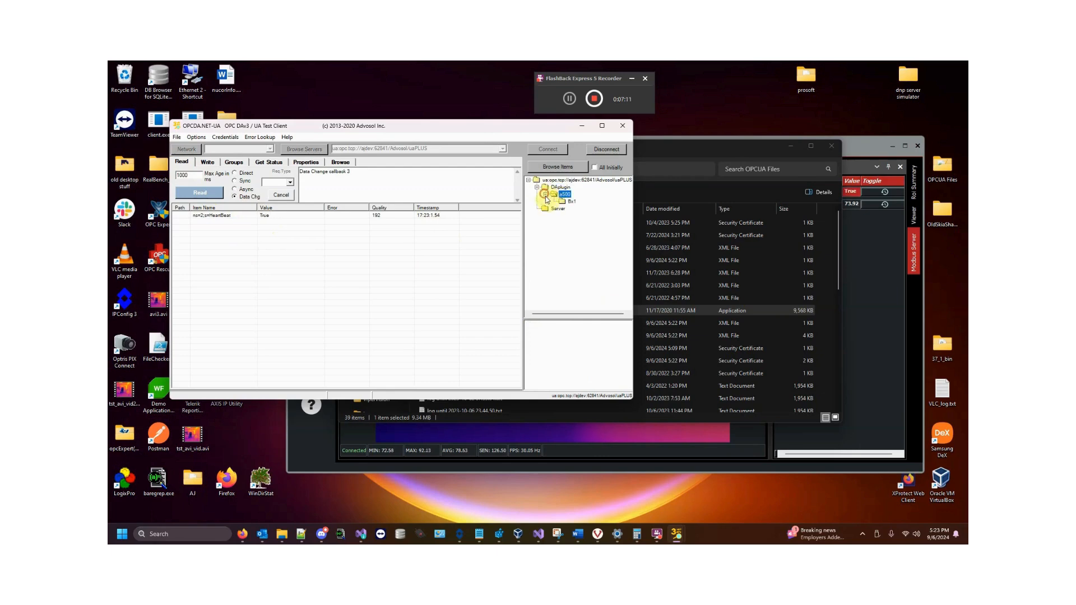
click(566, 202)
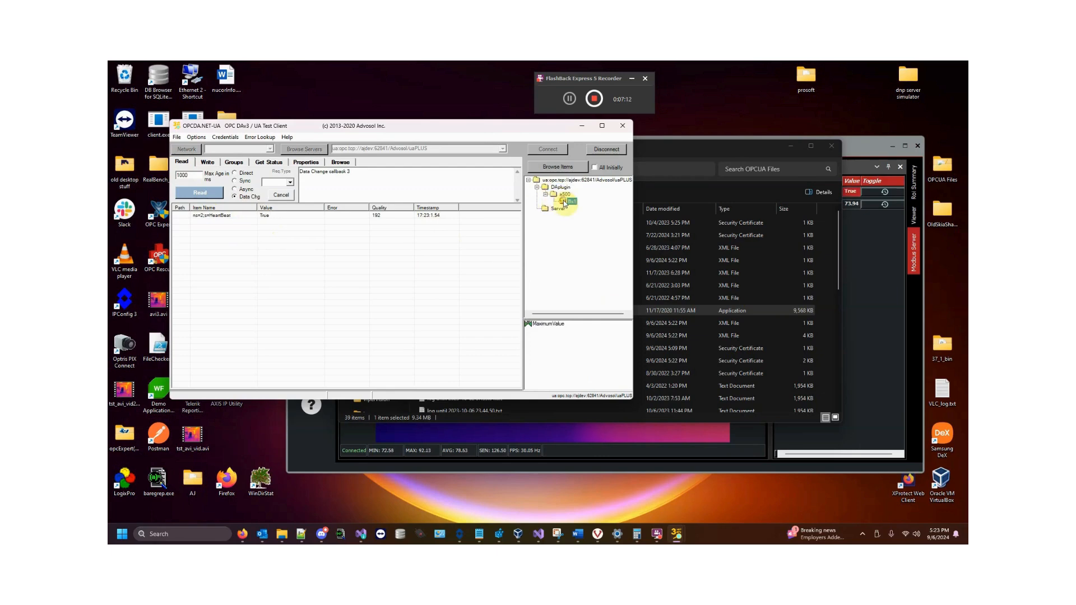
right_click(543, 327)
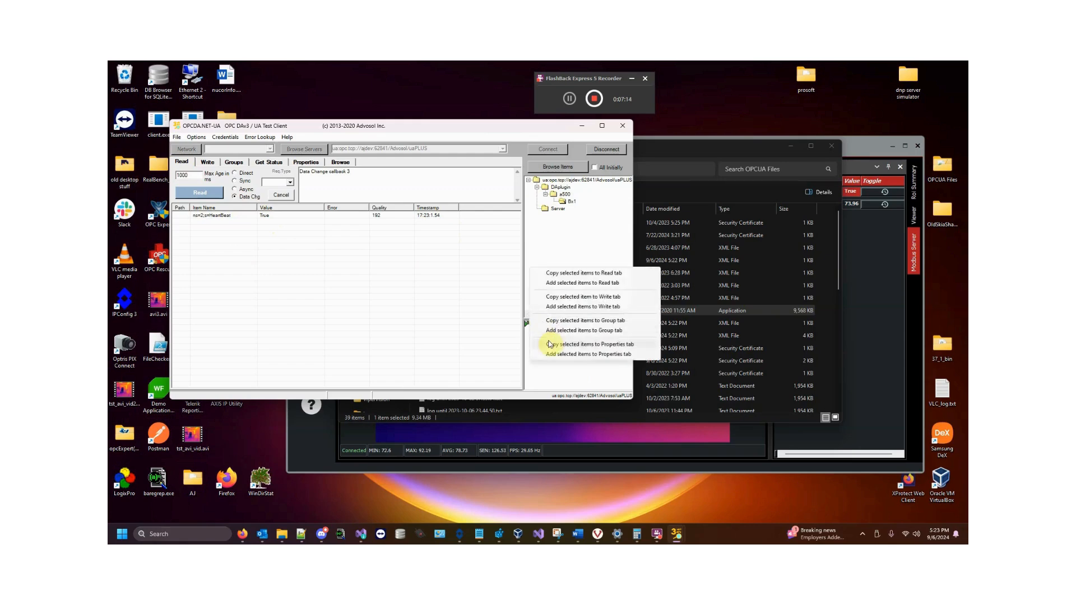
click(576, 284)
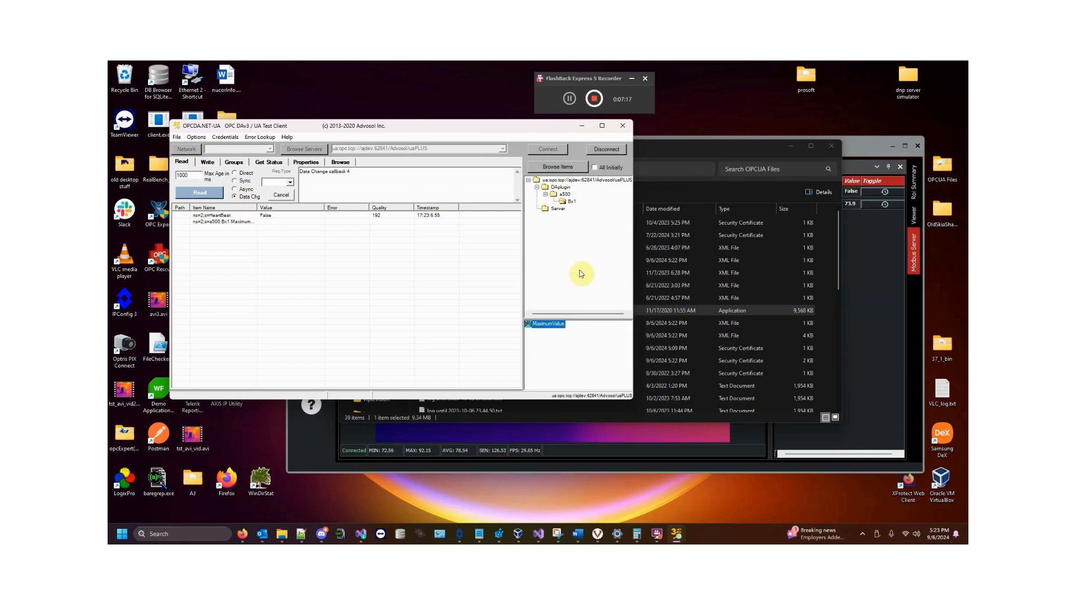
click(203, 194)
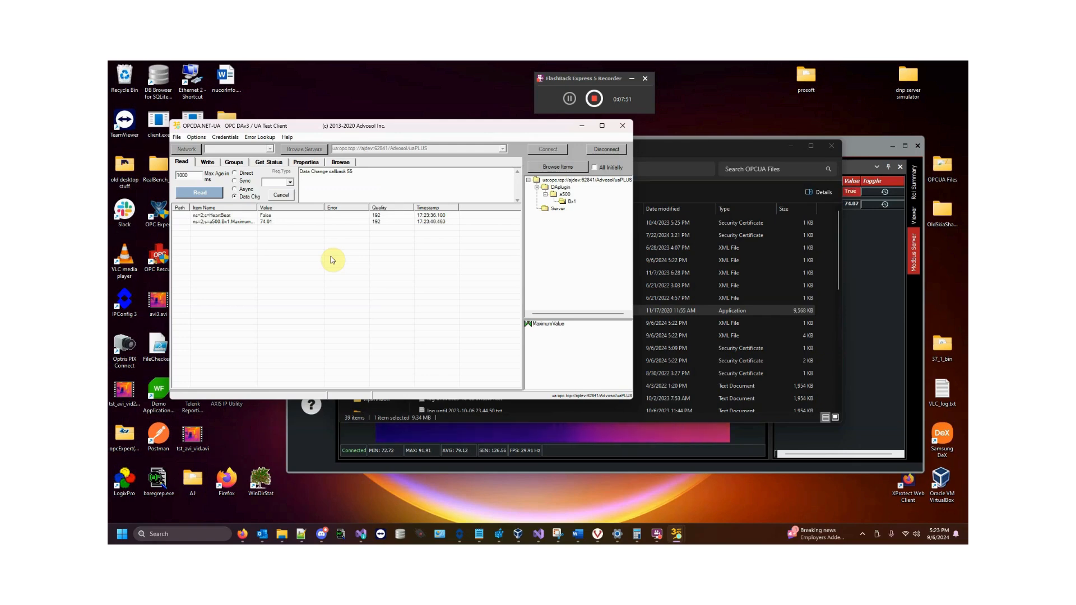
click(594, 98)
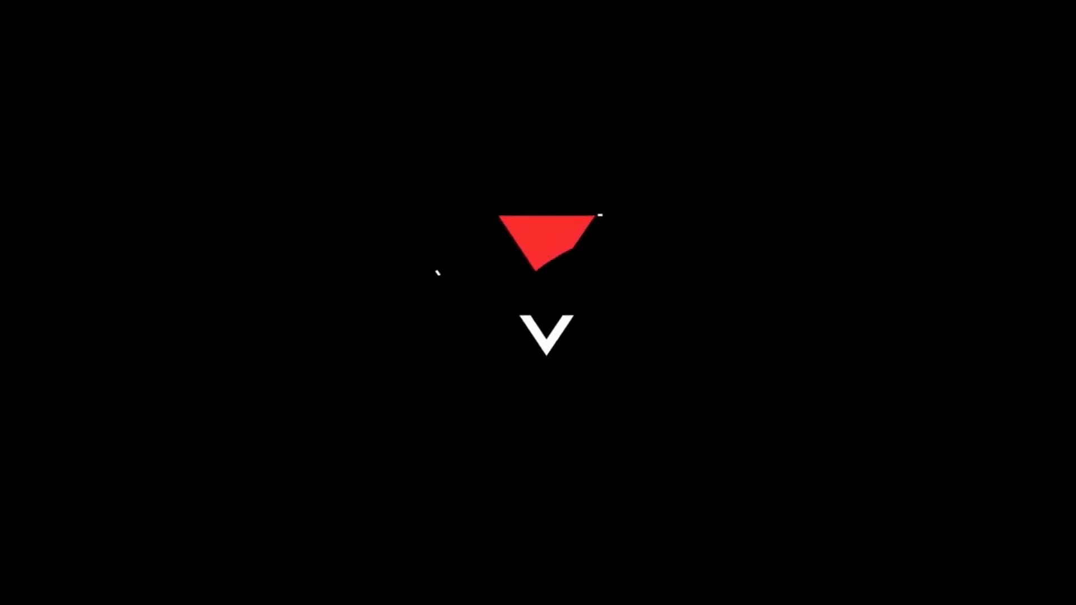